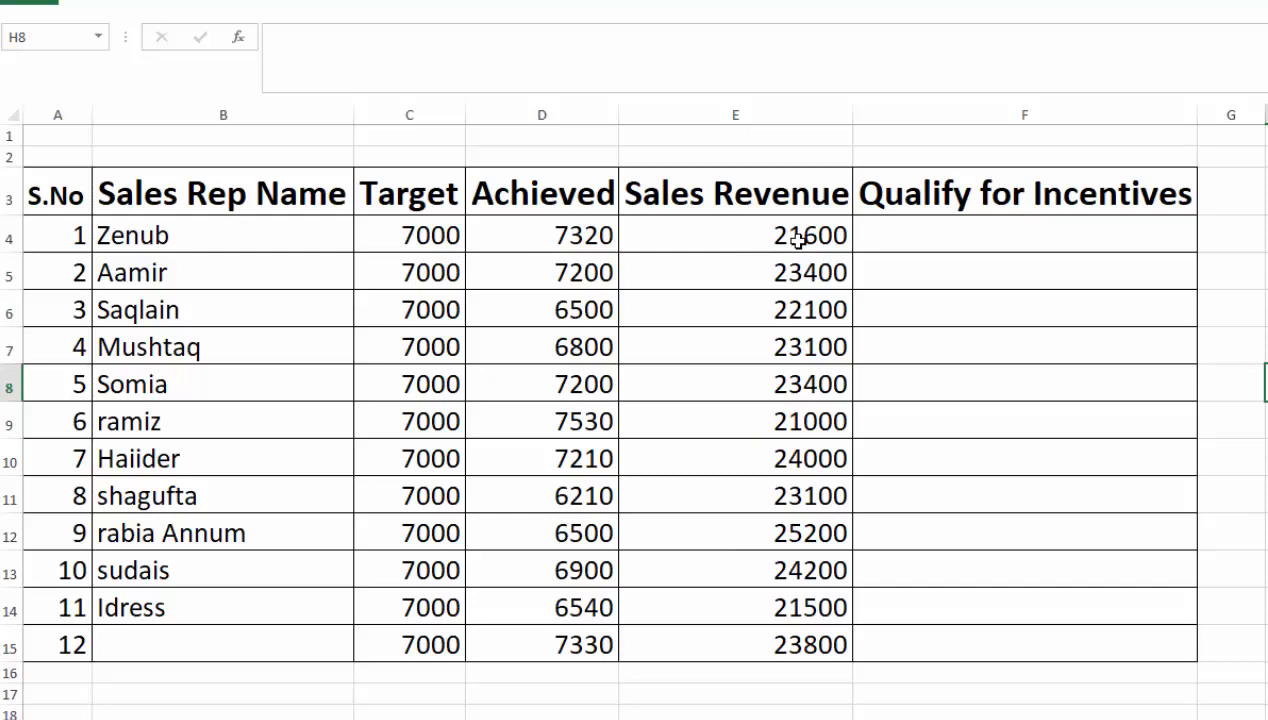
- Begin an IF formula in F4 that tests whether the achieved value is below the target, D4<C4
{"action": "left_click", "coordinate": [996, 228]}
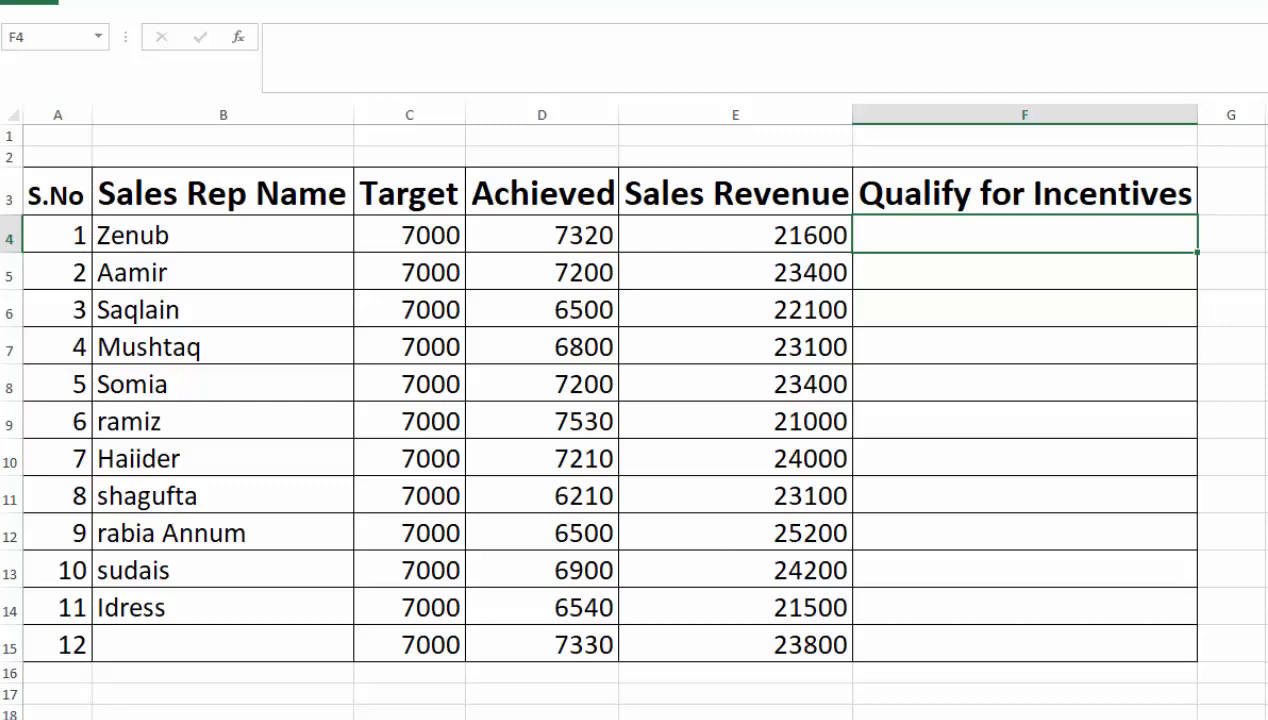
{"action": "type", "text": "=IF("}
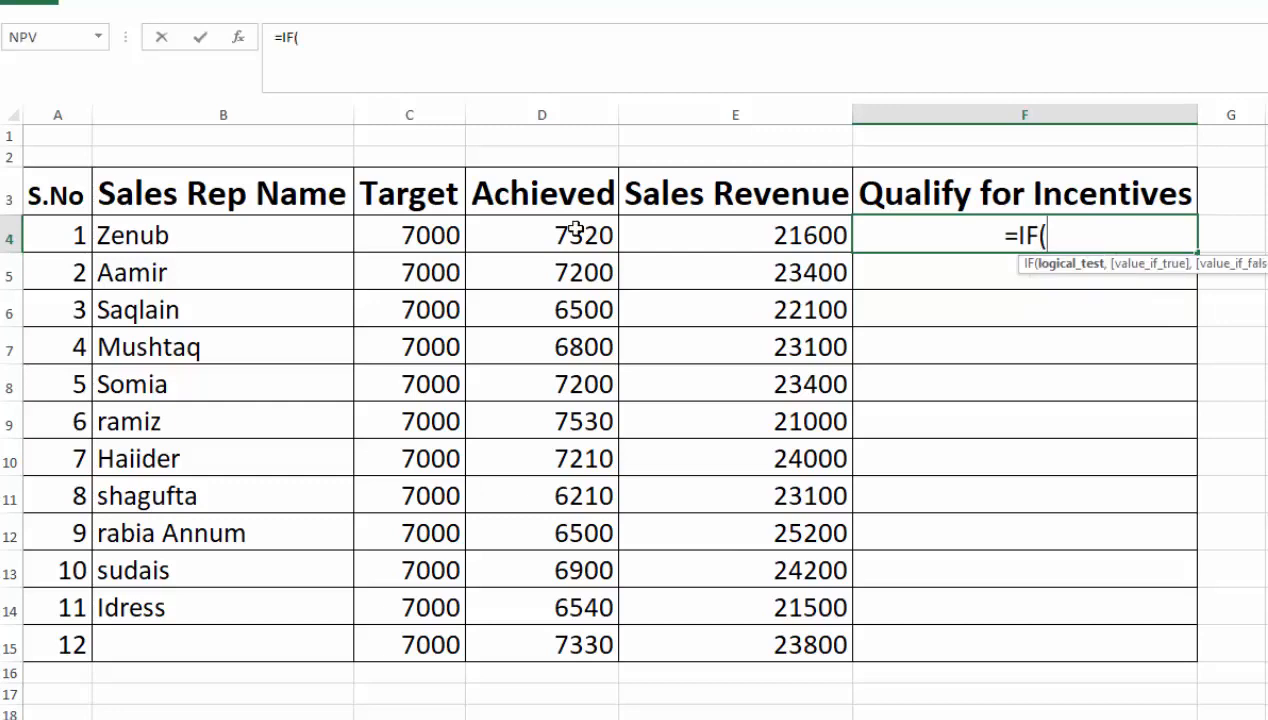
{"action": "left_click", "coordinate": [573, 227]}
{"action": "type", "text": "<"}
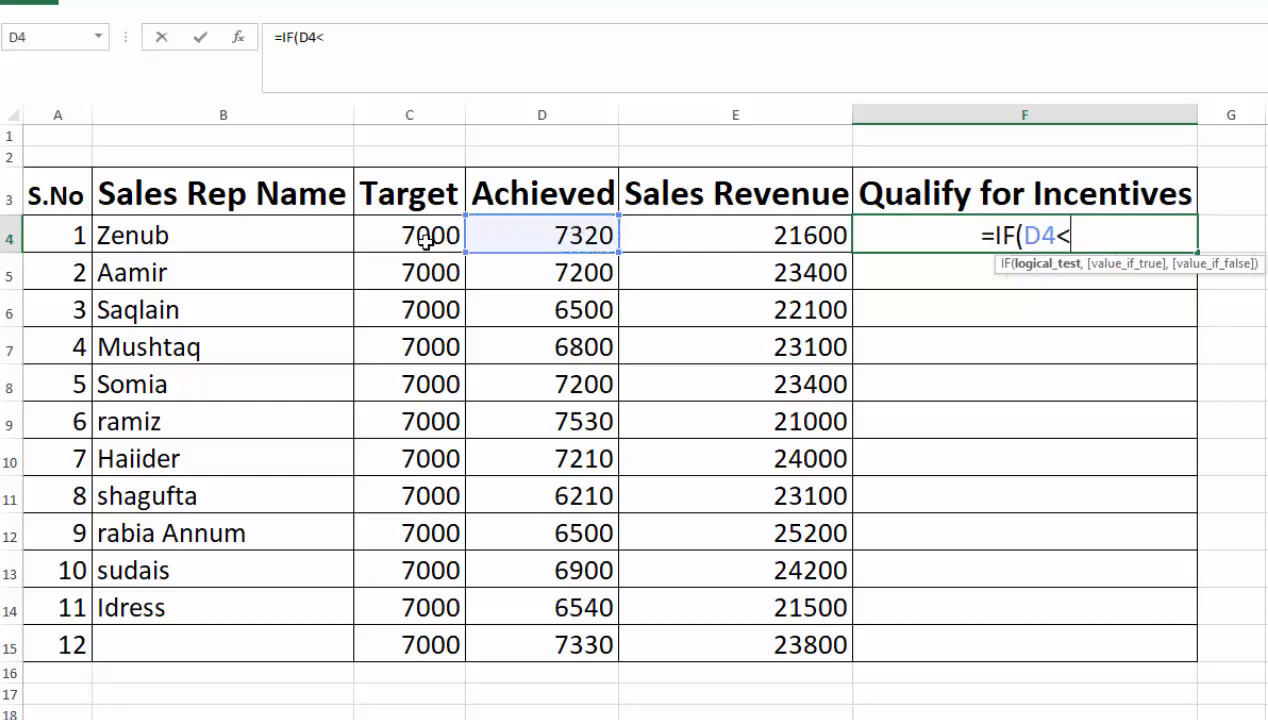
{"action": "left_click", "coordinate": [424, 239]}
{"action": "type", "text": ","}
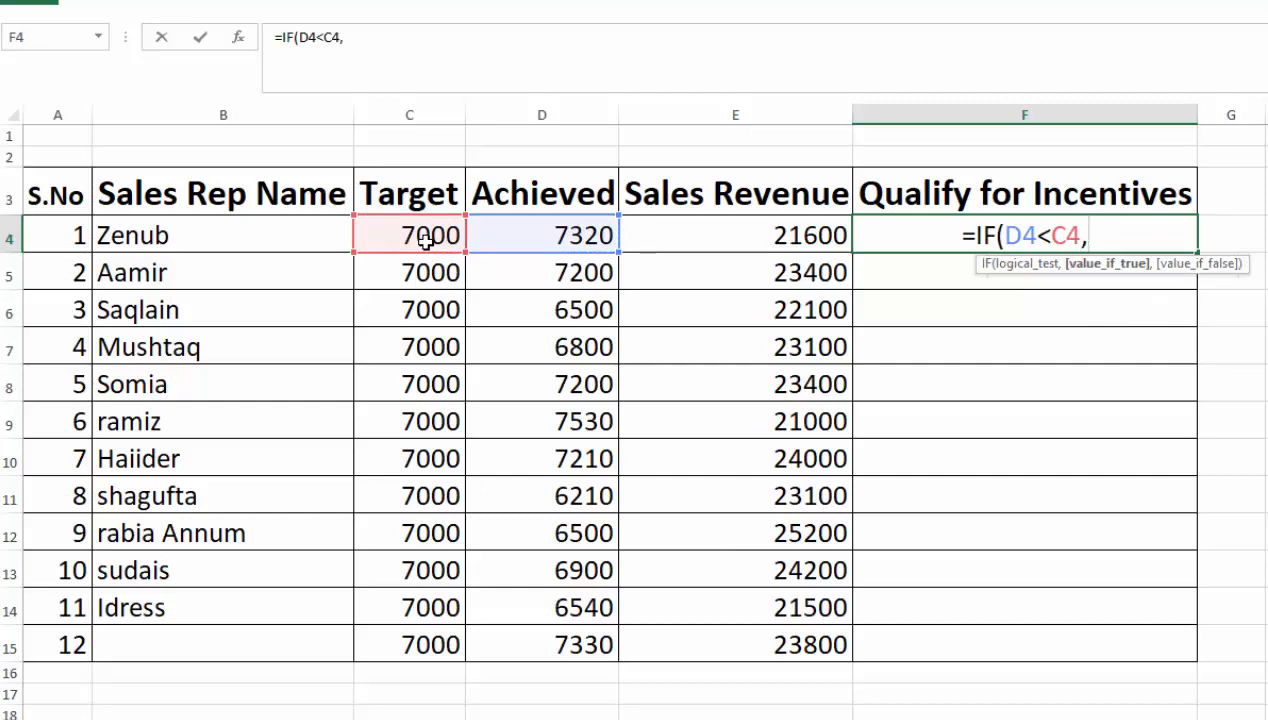
- Complete the F4 formula to return C4-D4 when the test is true and "Achieved" when it is false
{"action": "left_click", "coordinate": [424, 239]}
{"action": "type", "text": "-"}
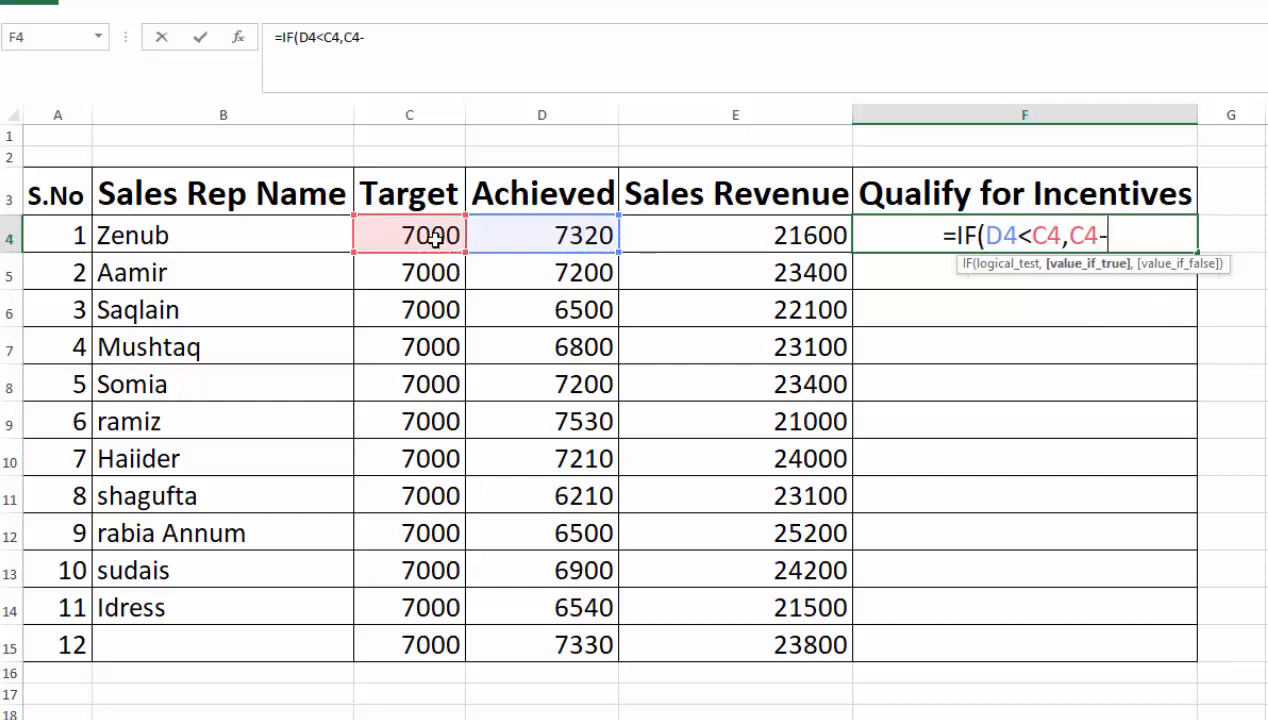
{"action": "left_click", "coordinate": [490, 237]}
{"action": "type", "text": ","}
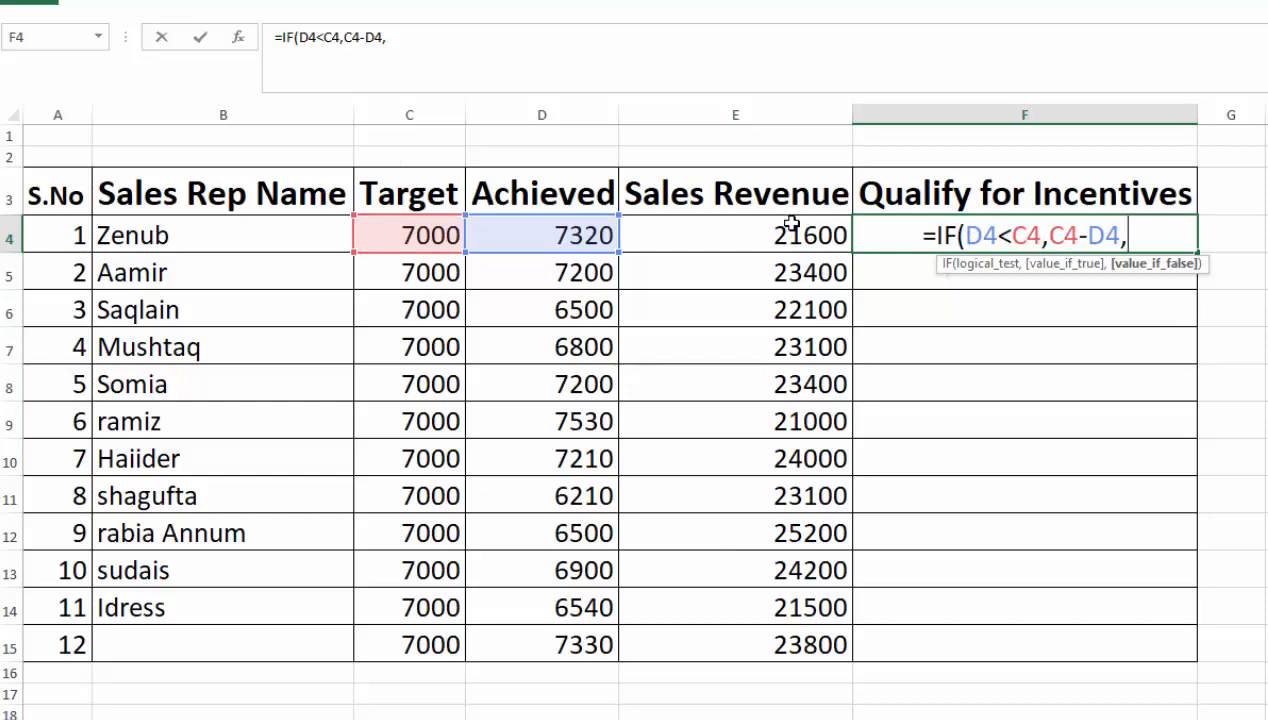
{"action": "key", "text": "BackSpace"}
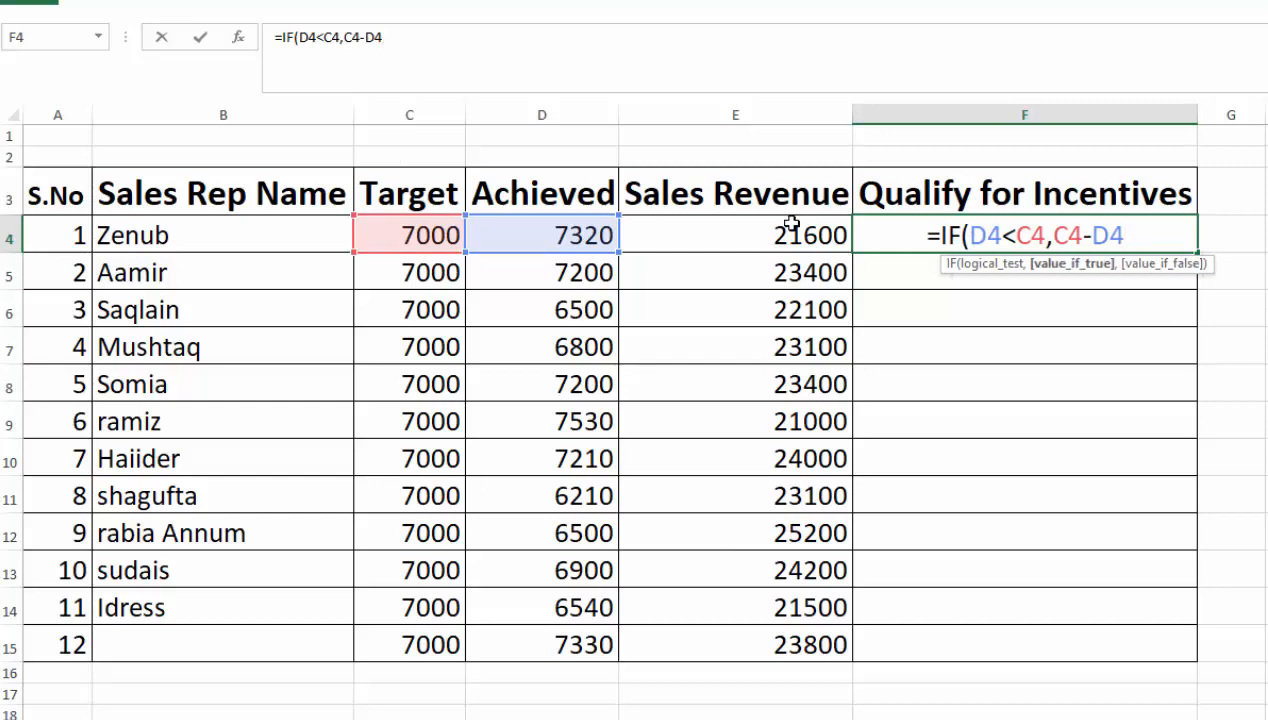
{"action": "type", "text": ","}
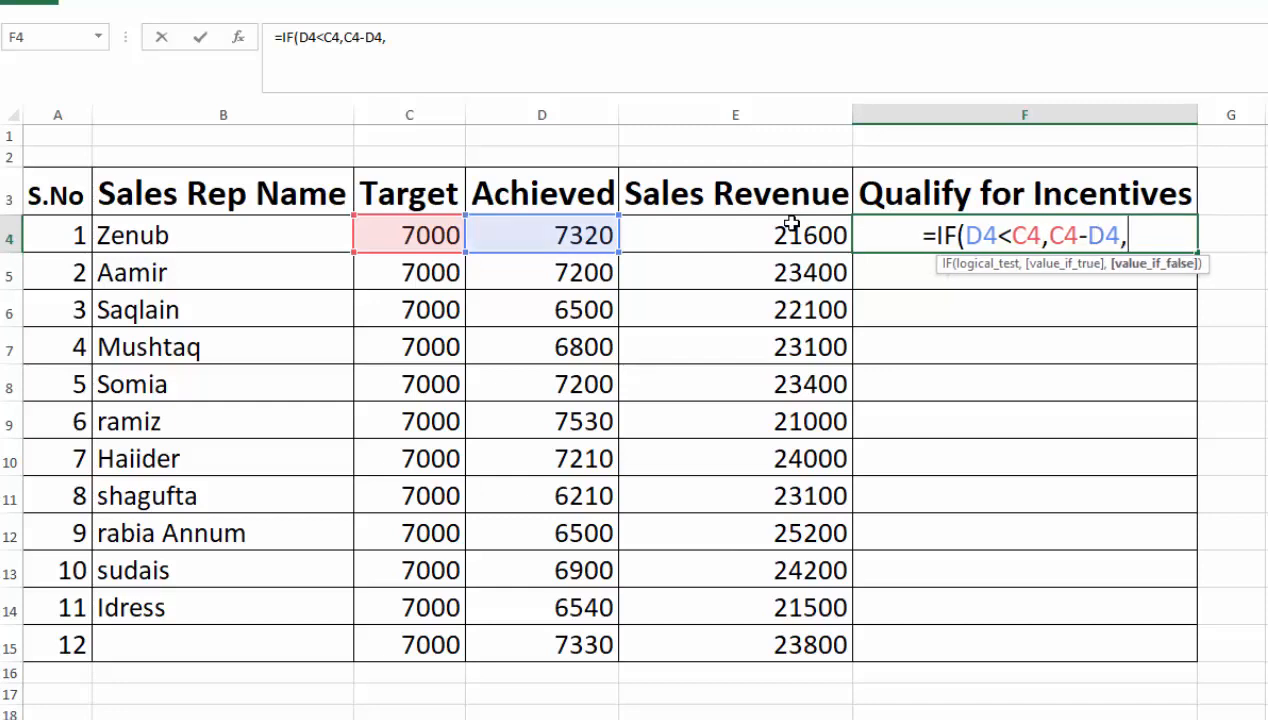
{"action": "type", "text": "\""}
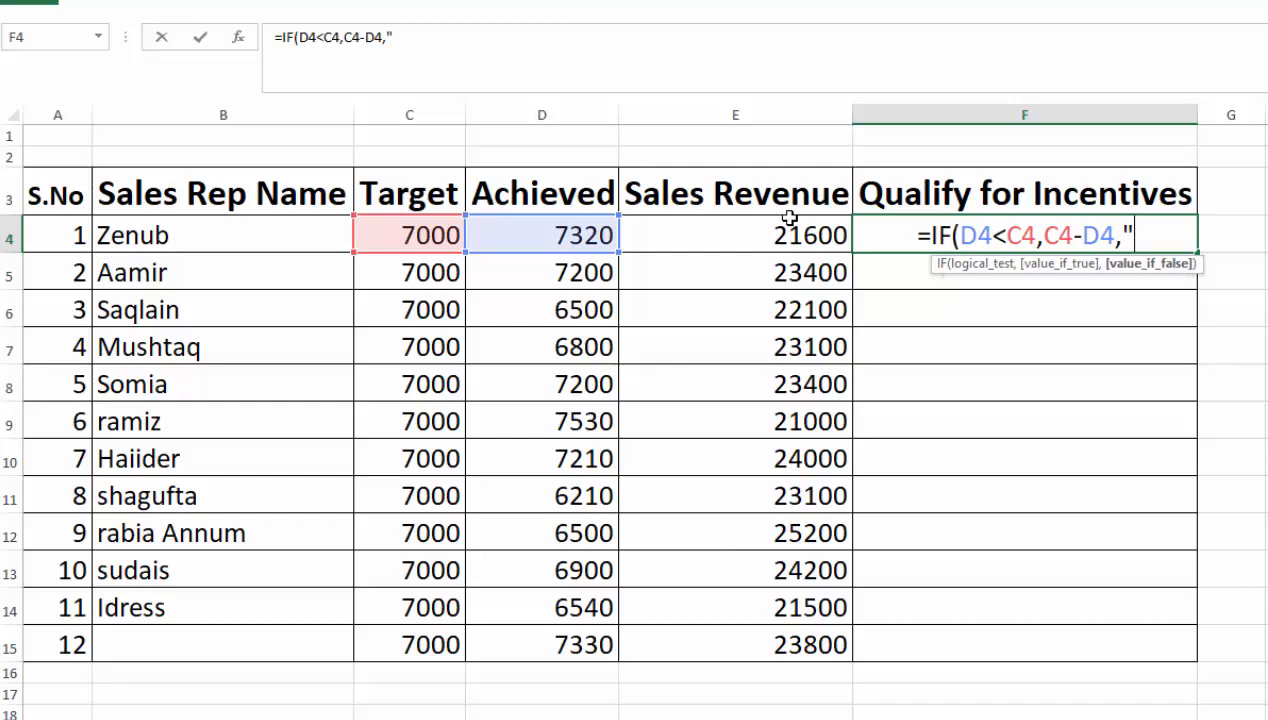
{"action": "type", "text": "Achieved\""}
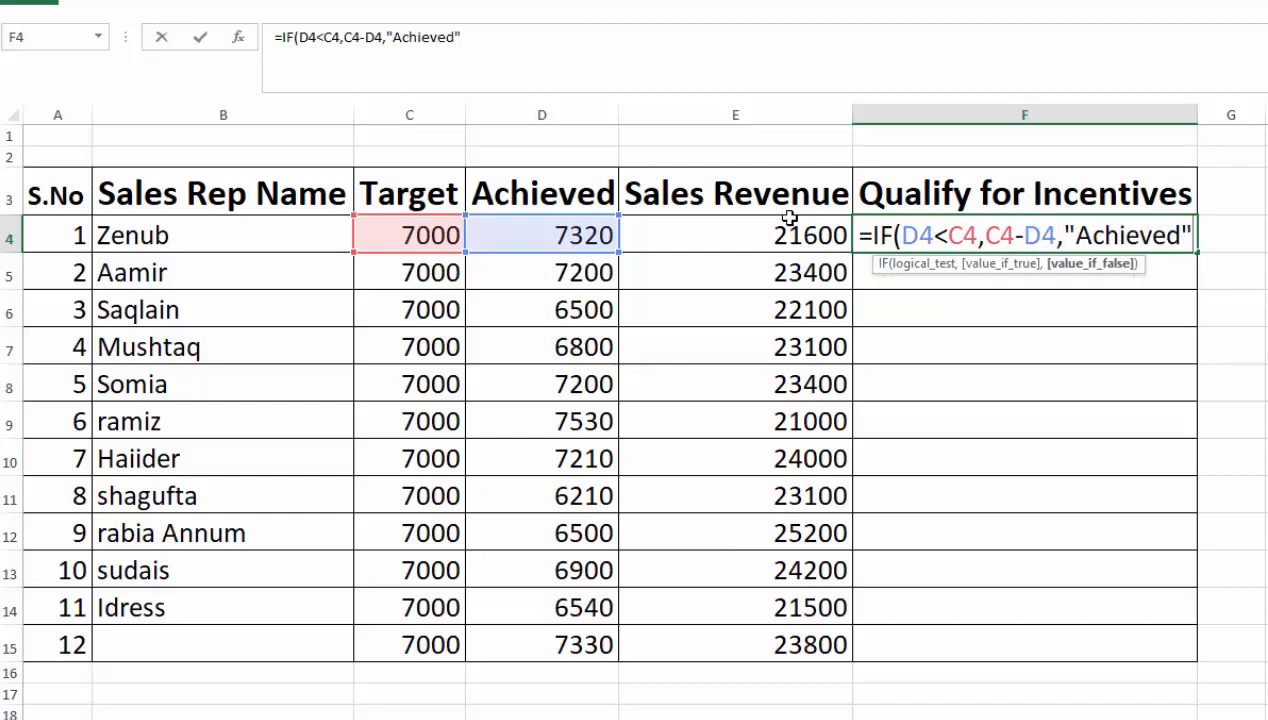
{"action": "type", "text": ")"}
{"action": "key", "text": "Return"}
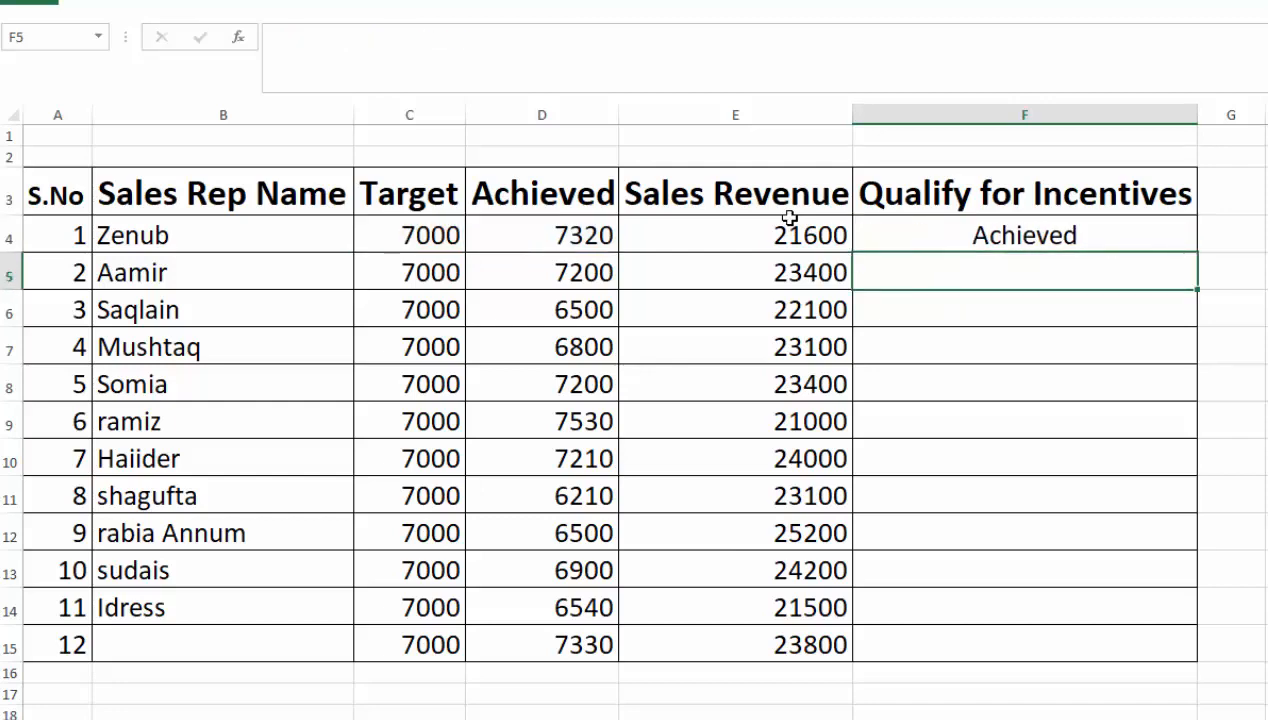
- Fill the F4 formula down the Qualify for Incentives column through F15
{"action": "left_click", "coordinate": [440, 235]}
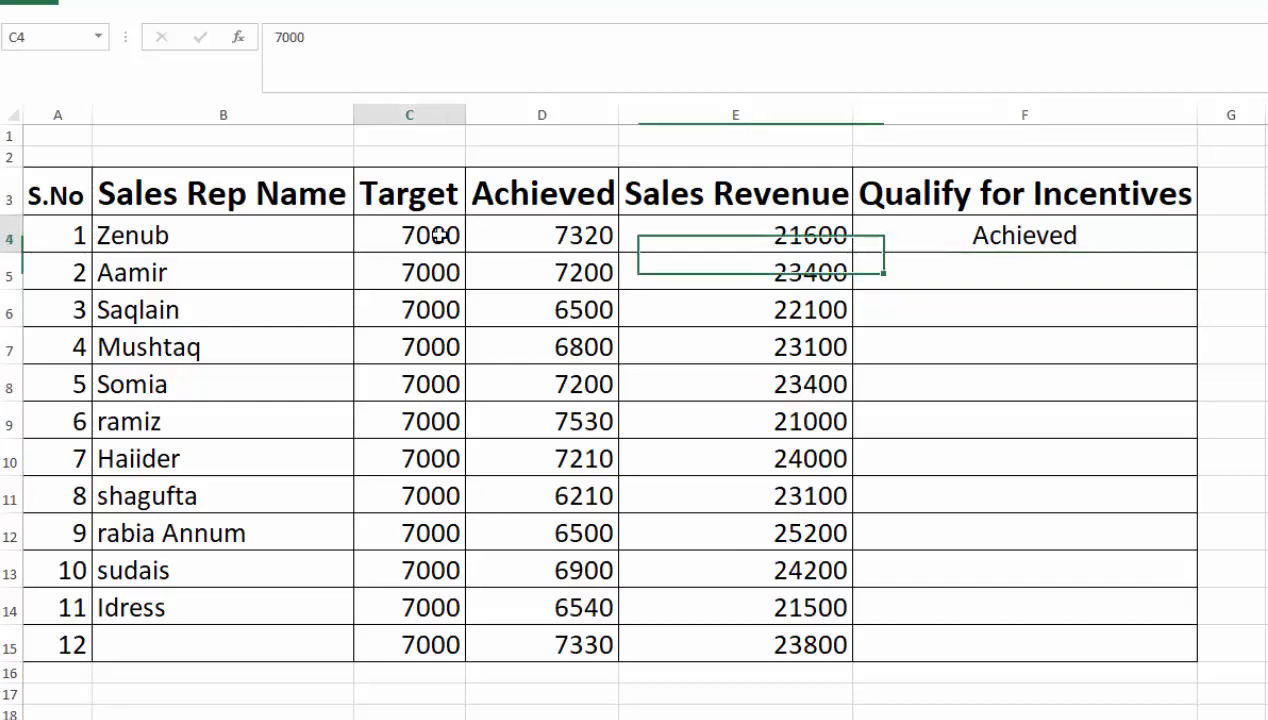
{"action": "left_click", "coordinate": [533, 235]}
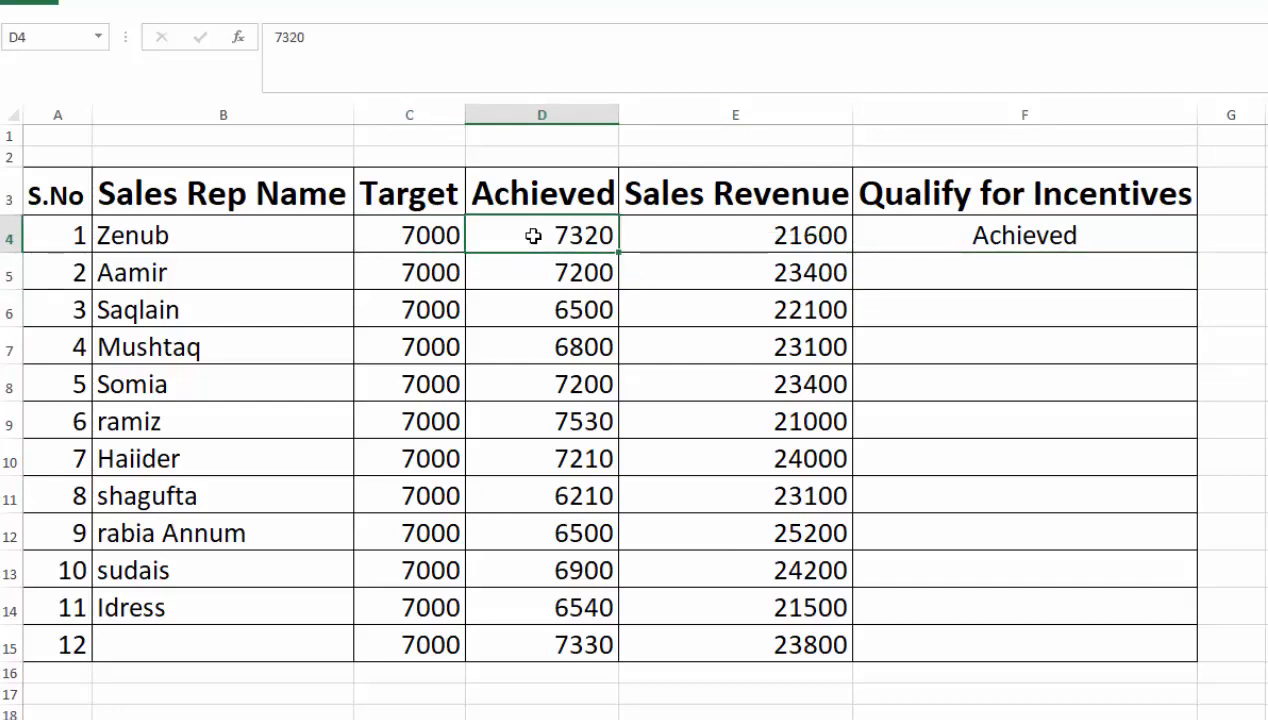
{"action": "left_click", "coordinate": [1034, 237]}
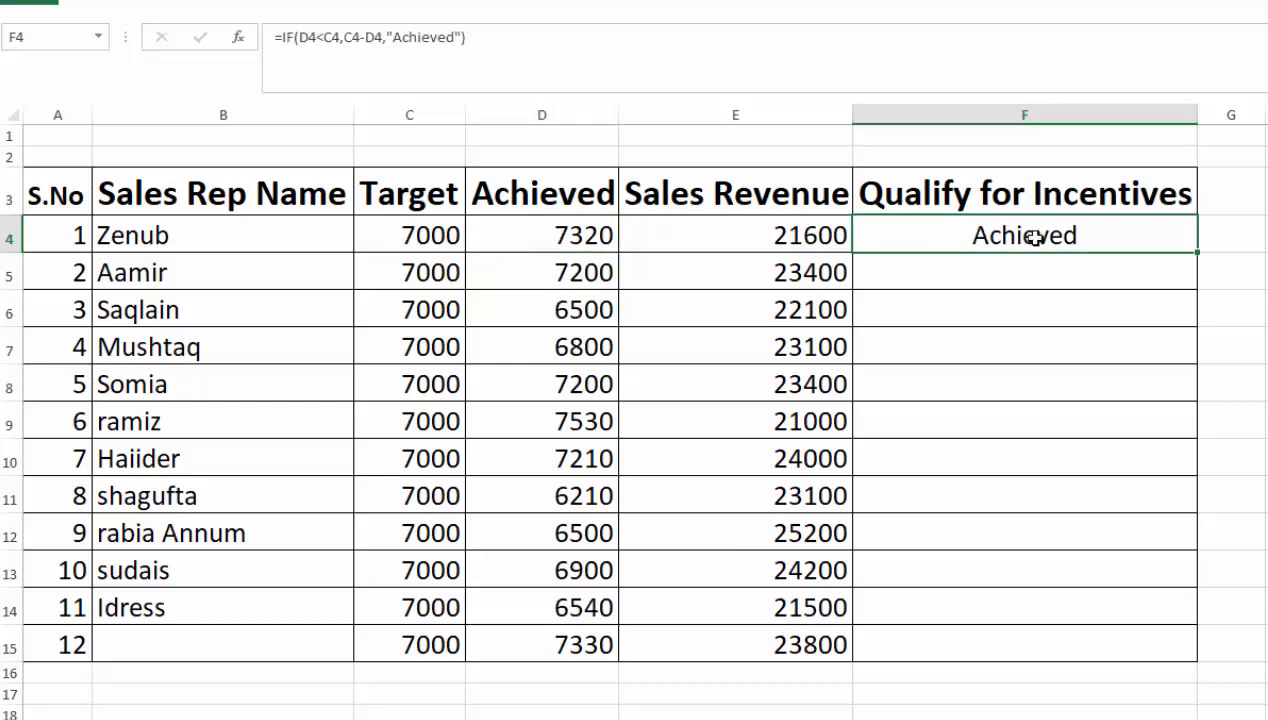
{"action": "double_click", "coordinate": [1197, 252]}
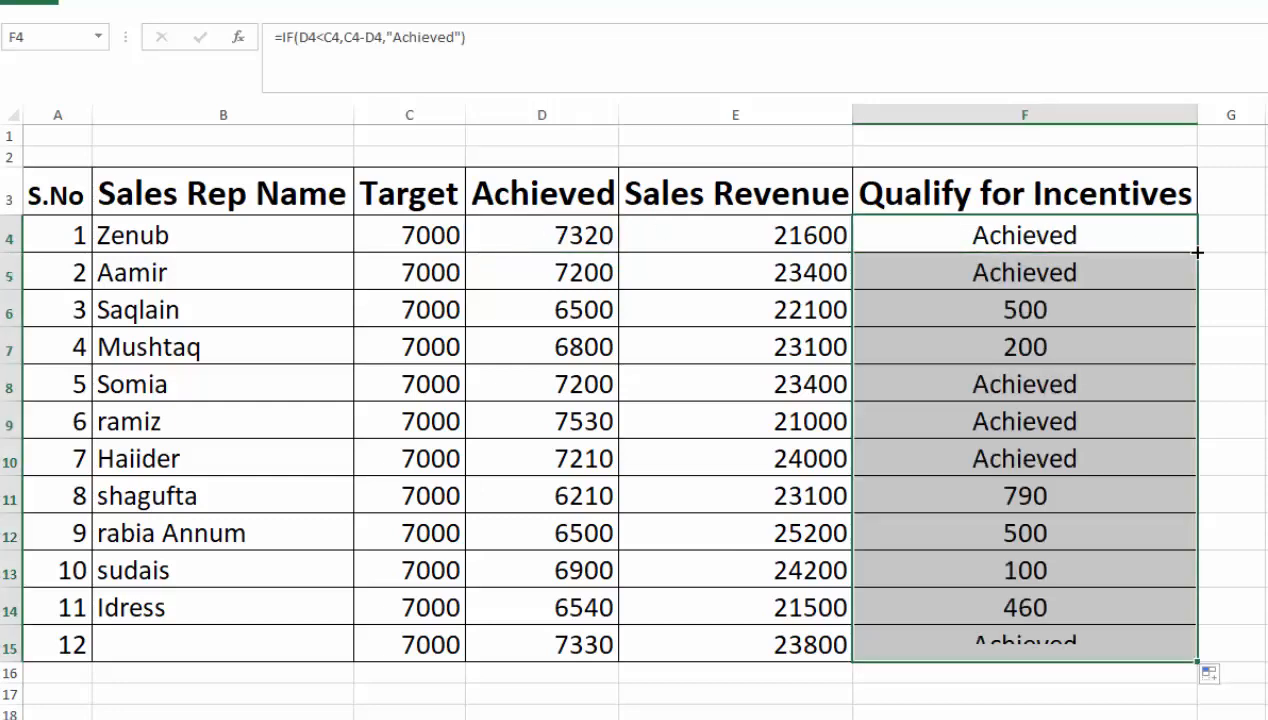
{"action": "left_click", "coordinate": [1061, 262]}
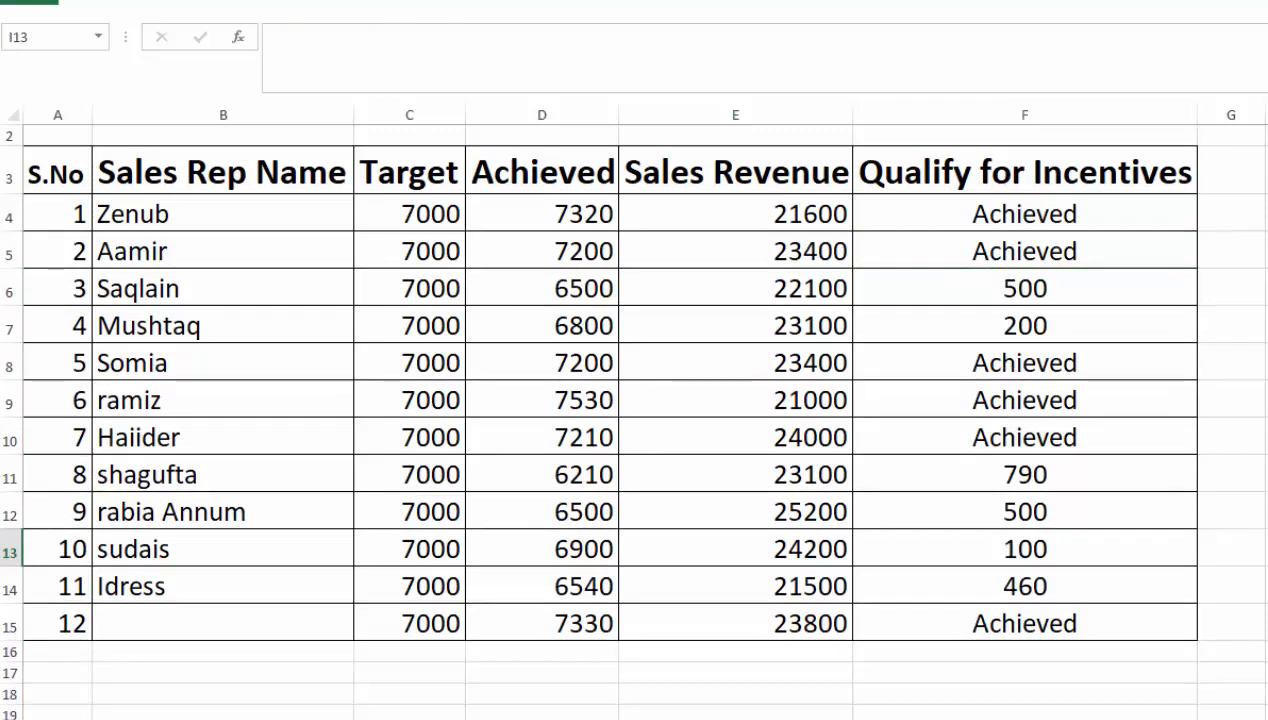
{"action": "scroll", "coordinate": [815, 173], "scroll_direction": "up", "scroll_amount": 1}
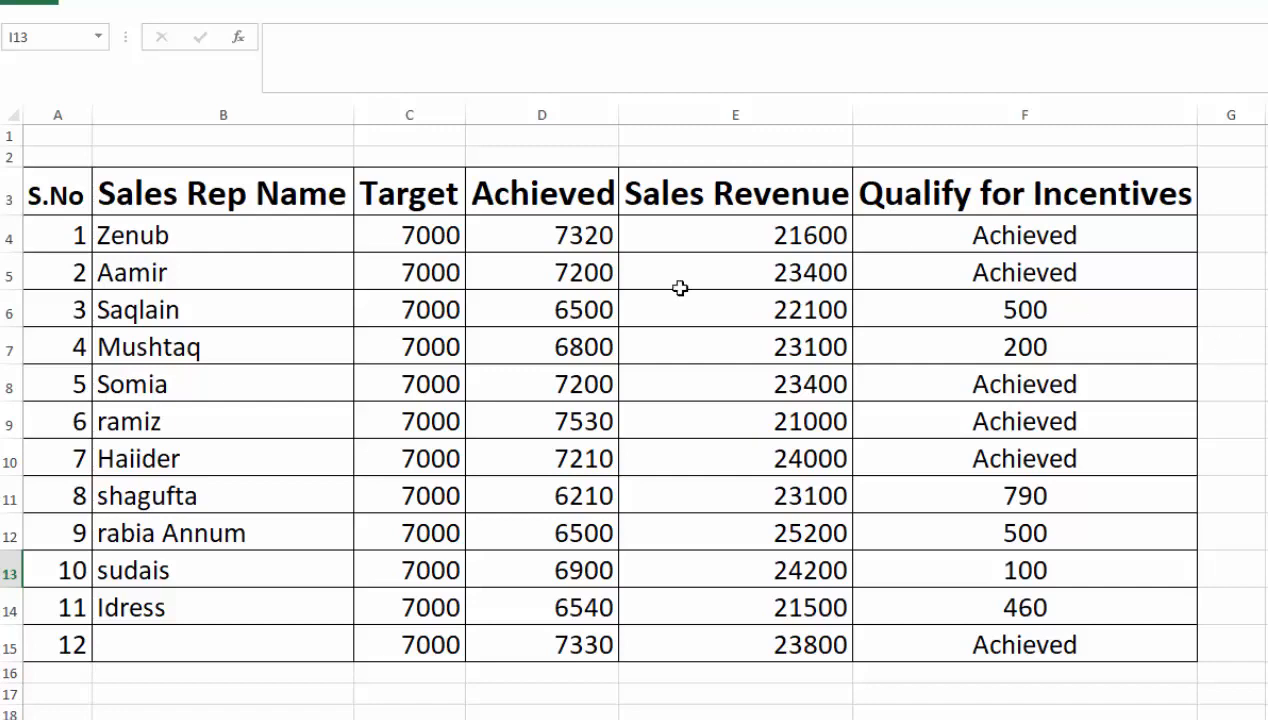
- Copy the sales table range A3:E15 and paste it below, starting at A17
{"action": "left_click_drag", "start_coordinate": [77, 194], "coordinate": [697, 632]}
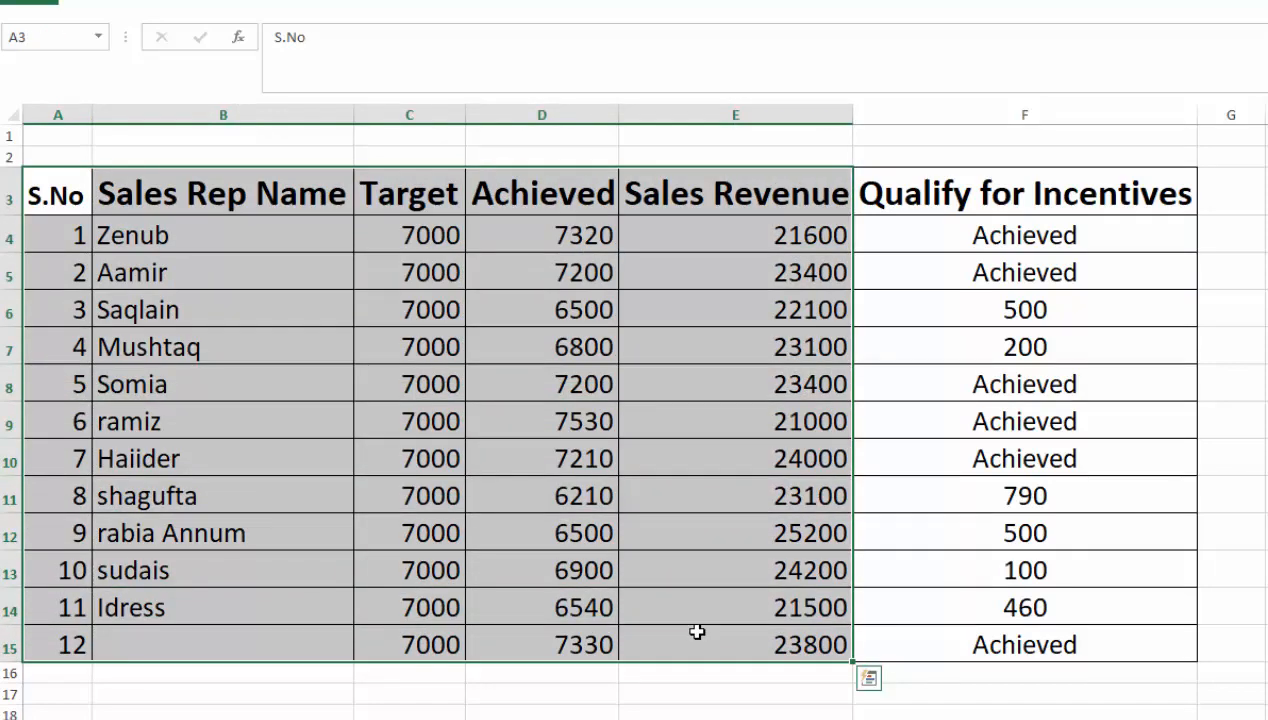
{"action": "key", "text": "ctrl+c"}
{"action": "left_click", "coordinate": [88, 691]}
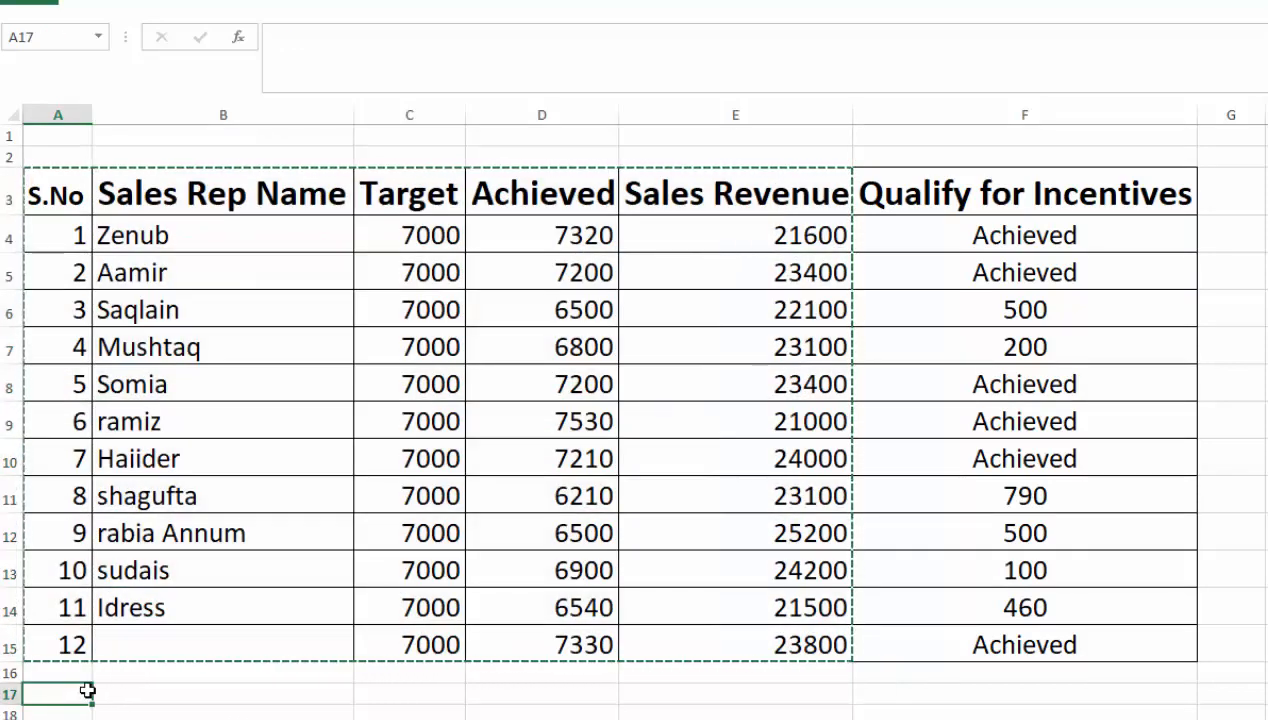
{"action": "key", "text": "ctrl+v"}
- Copy the Qualify for Incentives heading from F3 to F17 and format the second table's header row with dark blue fill and white underlined text
{"action": "left_click", "coordinate": [960, 190]}
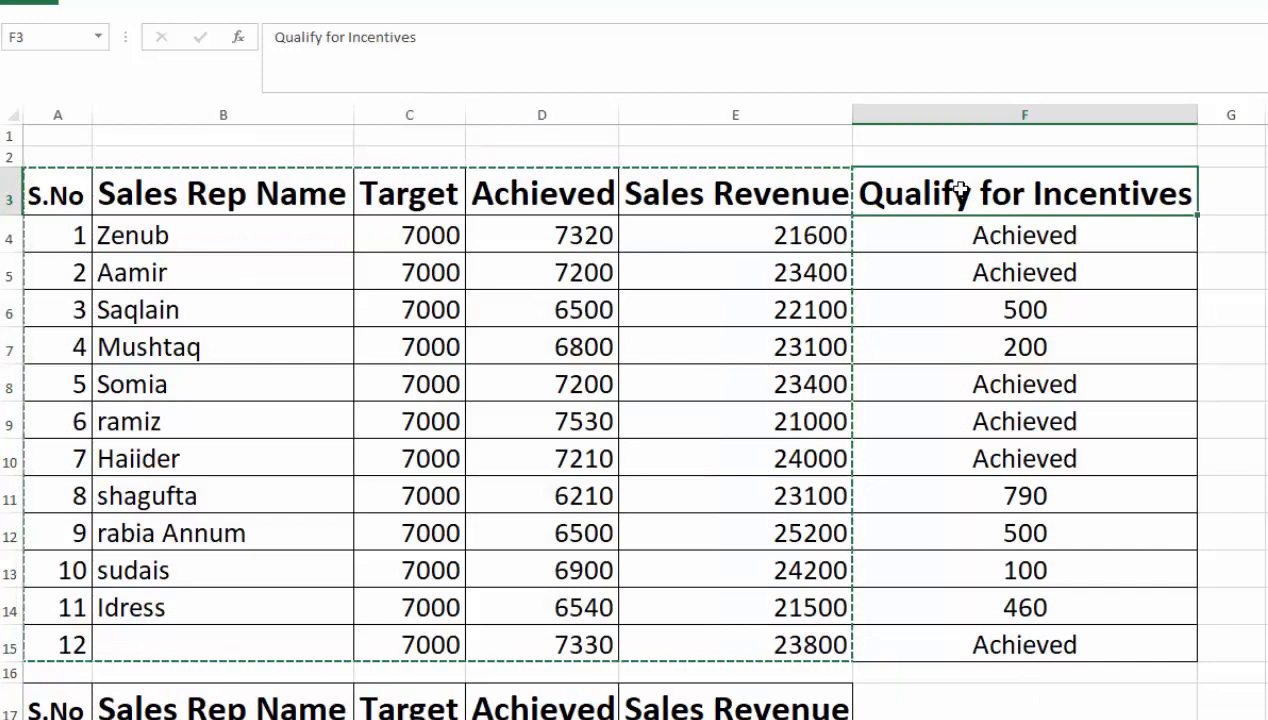
{"action": "key", "text": "ctrl+c"}
{"action": "left_click", "coordinate": [889, 695]}
{"action": "key", "text": "ctrl+v"}
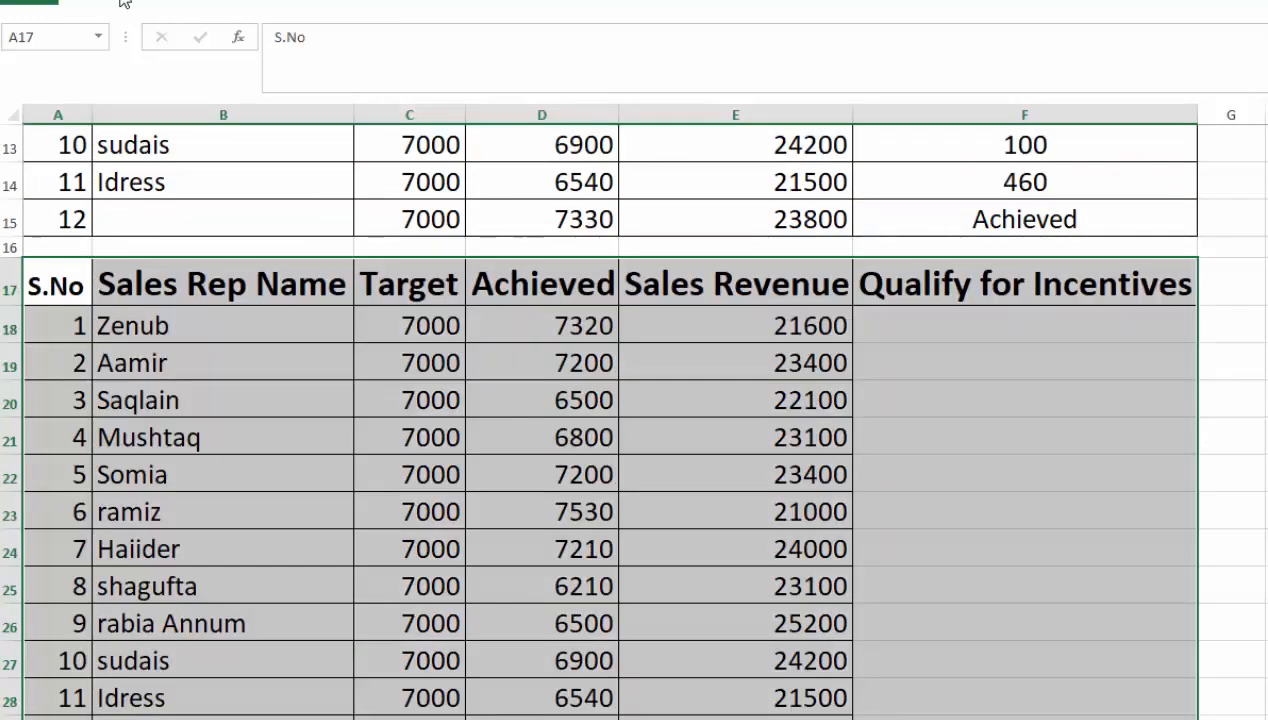
{"action": "left_click", "coordinate": [123, 3]}
{"action": "left_click", "coordinate": [271, 61]}
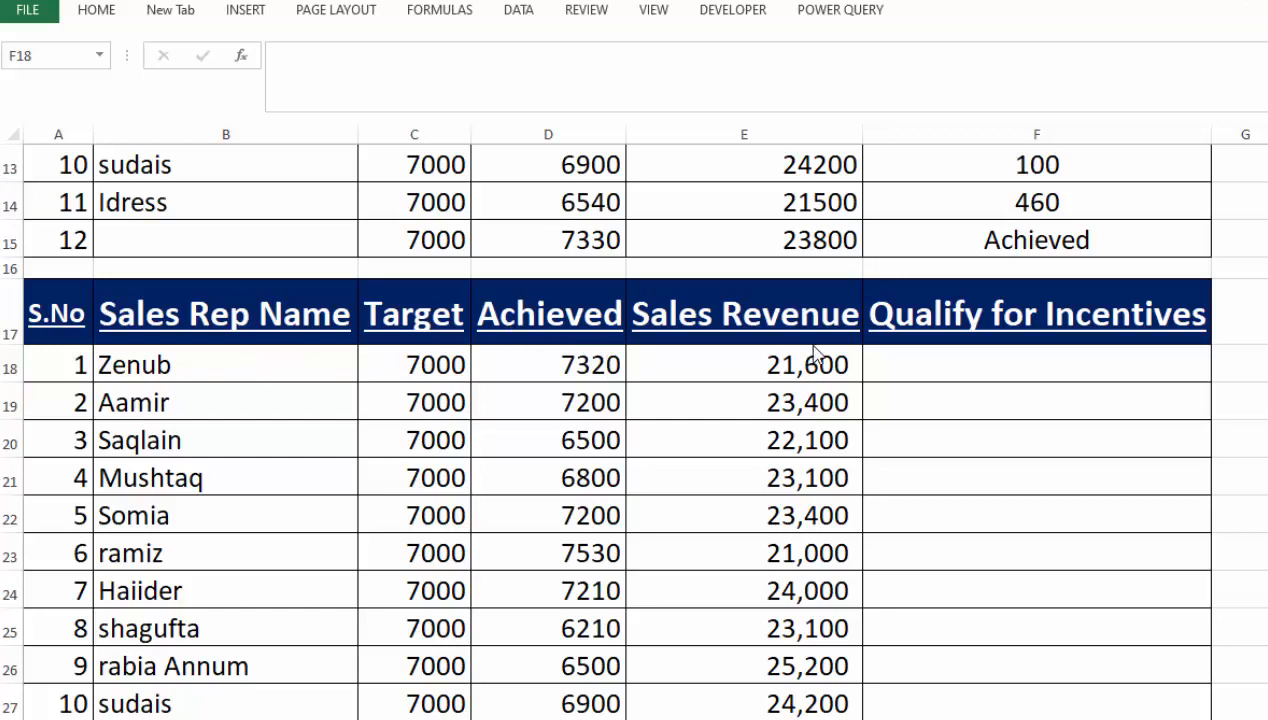
- Begin an IF formula in F18 with an AND test whose first condition is D18/C18>100%
{"action": "left_click", "coordinate": [940, 362]}
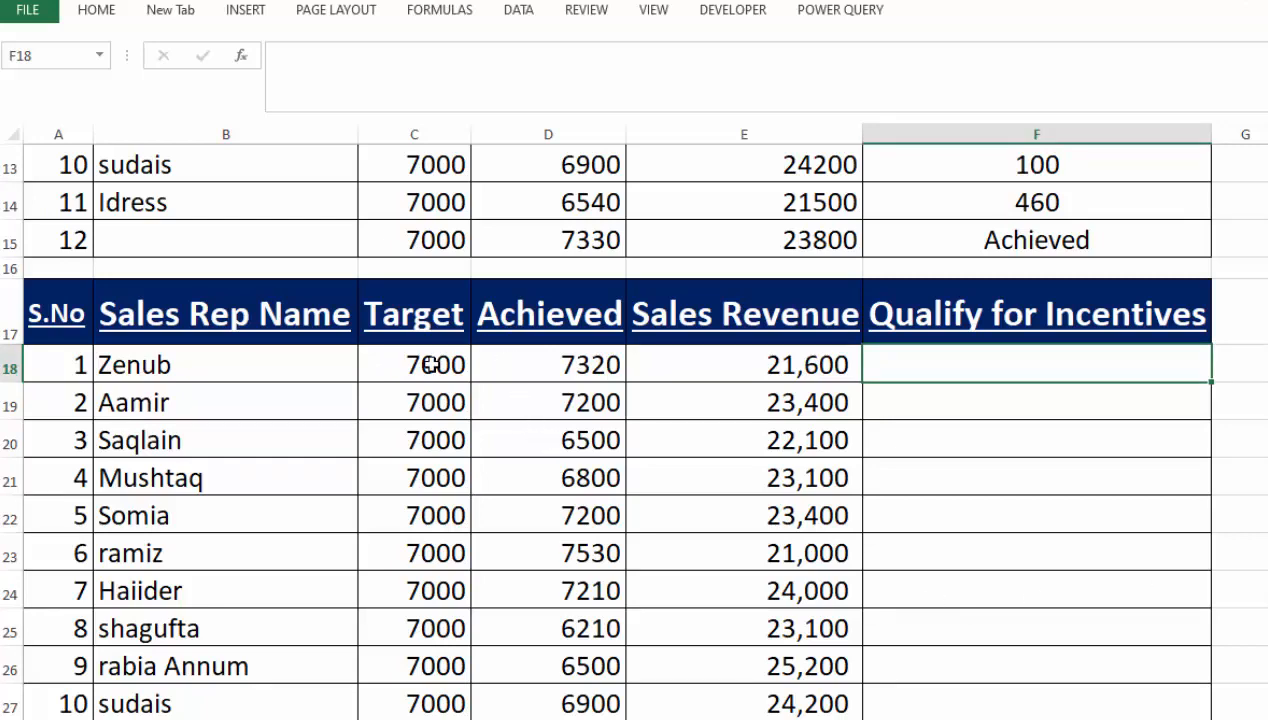
{"action": "left_click", "coordinate": [575, 370]}
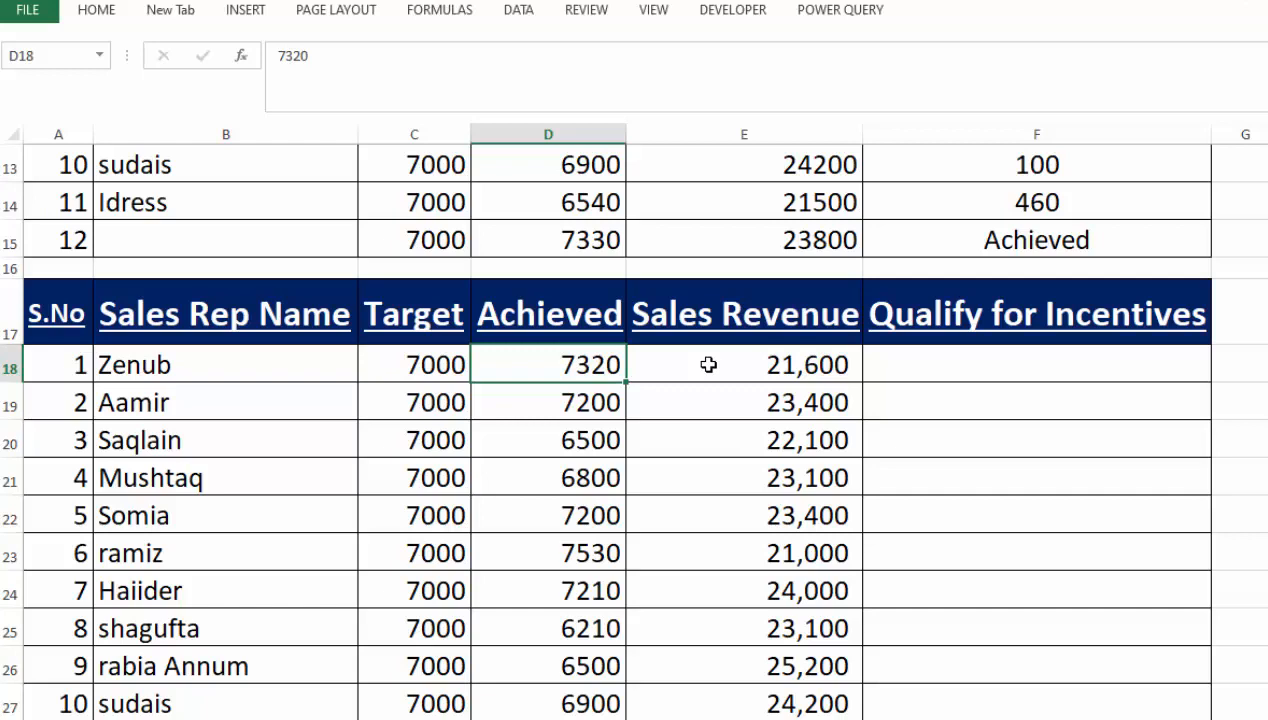
{"action": "left_click", "coordinate": [958, 365]}
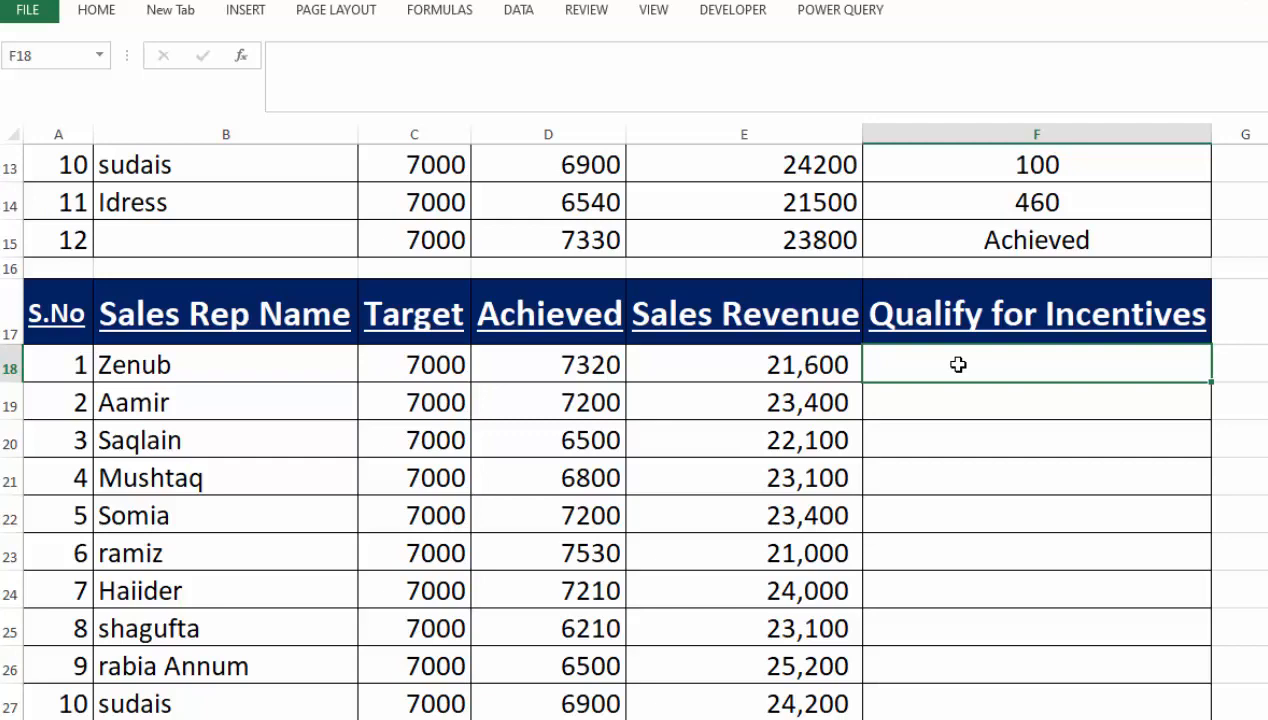
{"action": "type", "text": "=IF"}
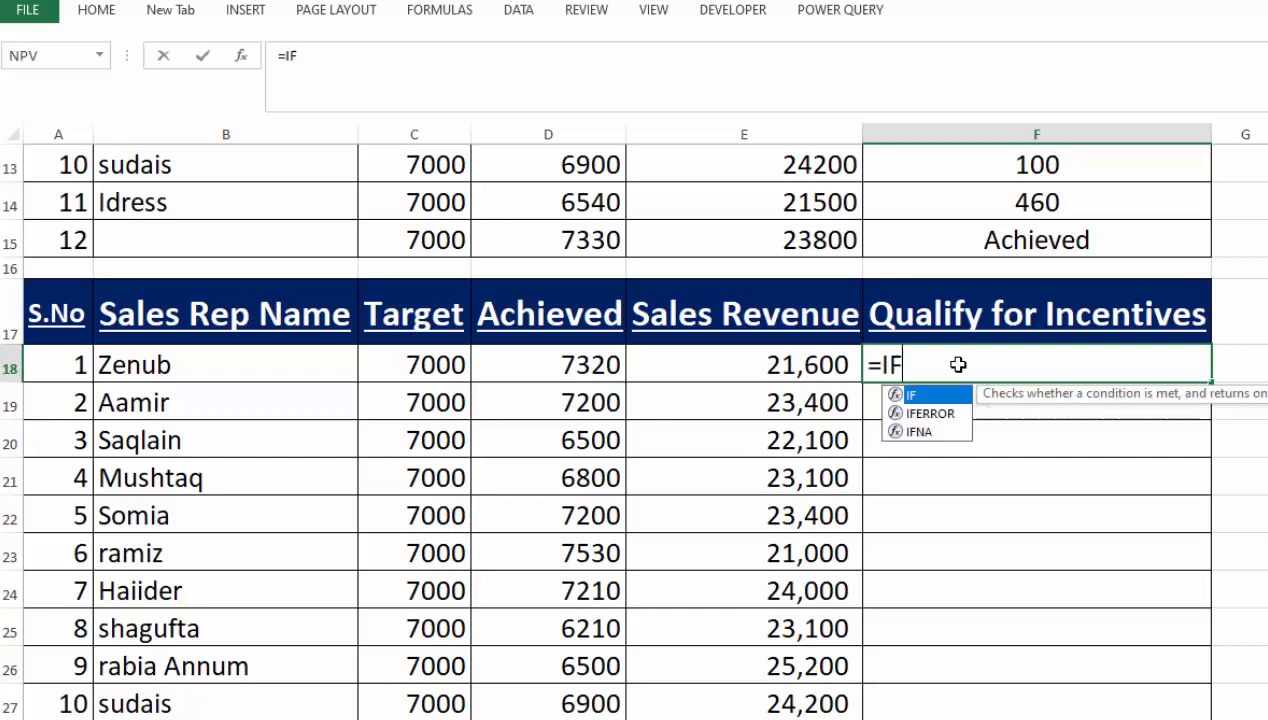
{"action": "type", "text": "(AND("}
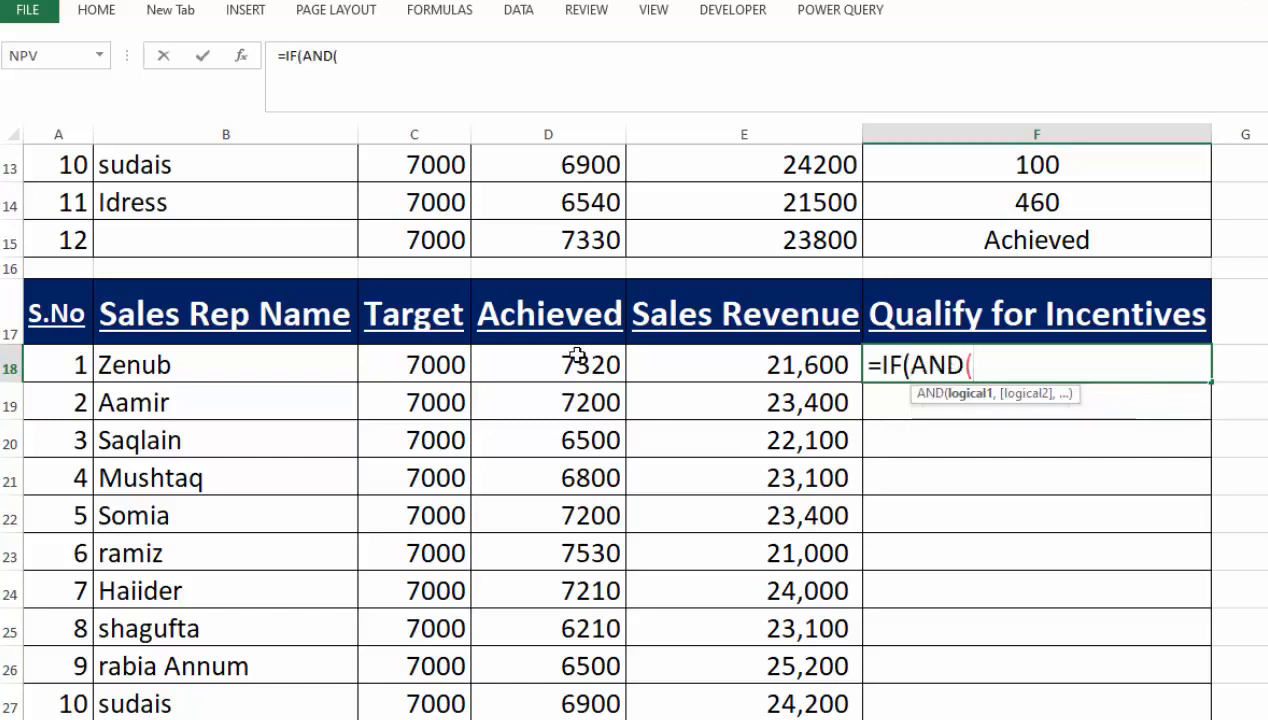
{"action": "left_click", "coordinate": [577, 356]}
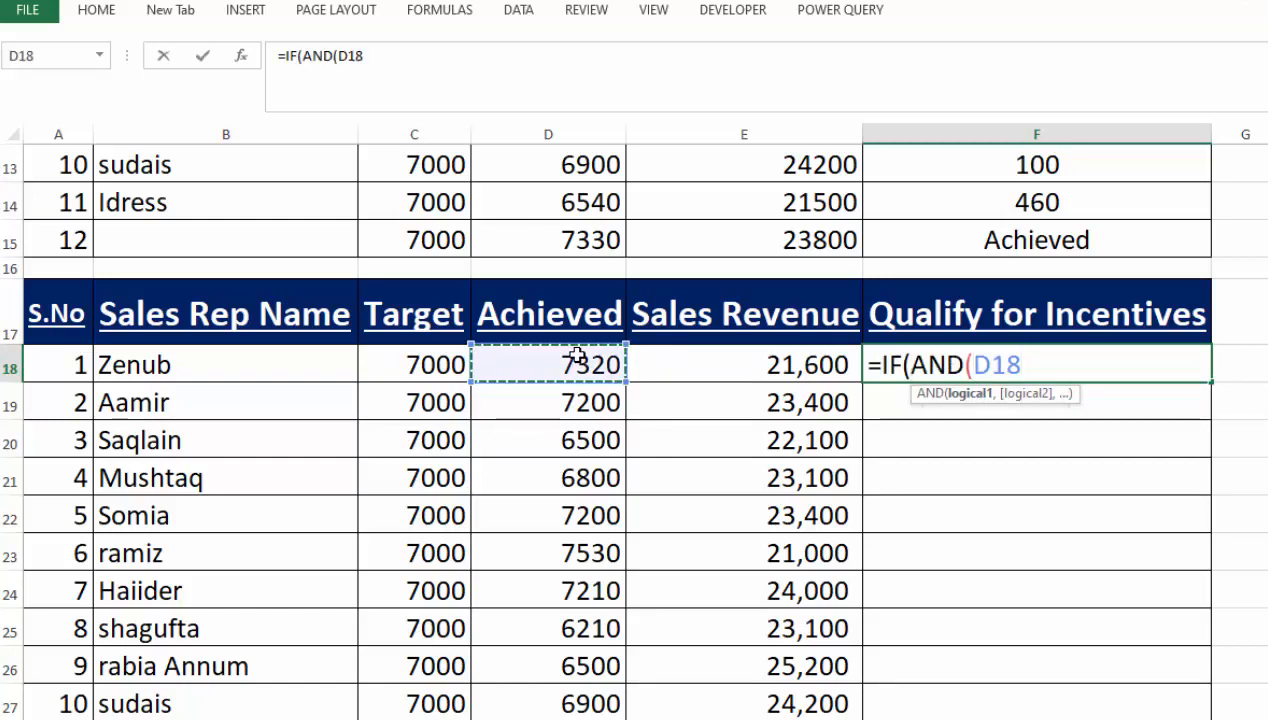
{"action": "type", "text": "/"}
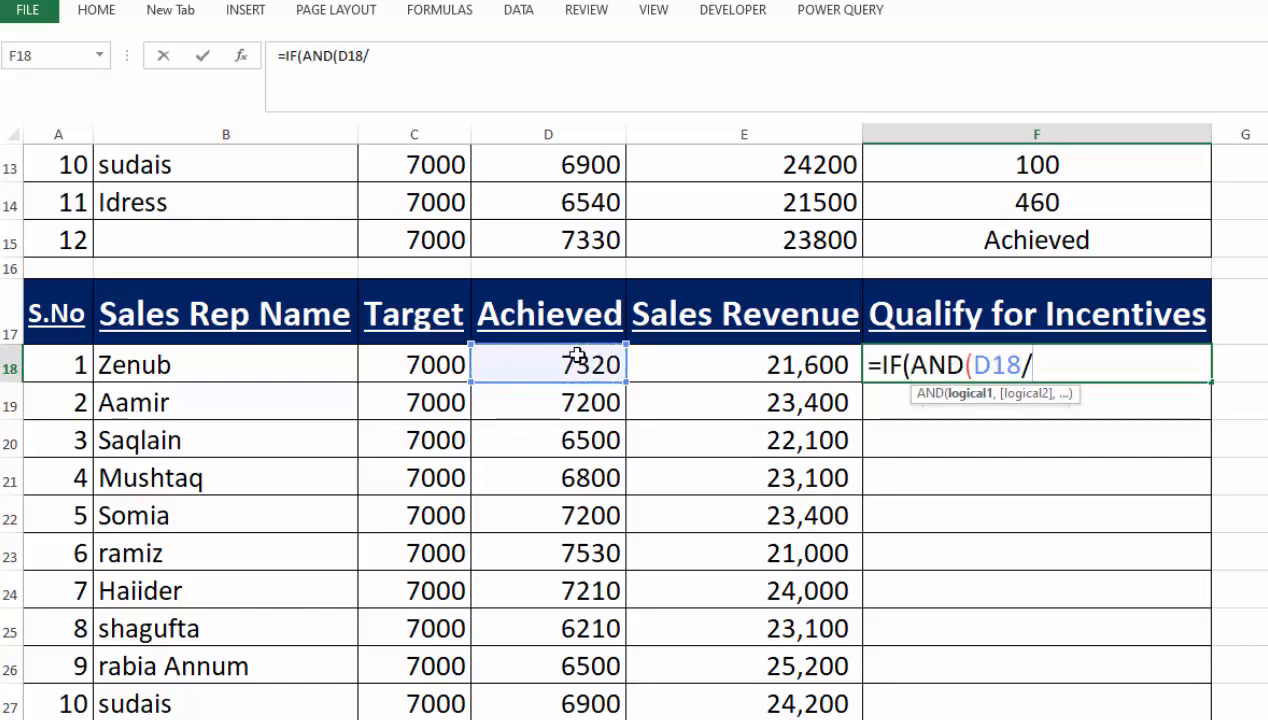
{"action": "left_click", "coordinate": [440, 368]}
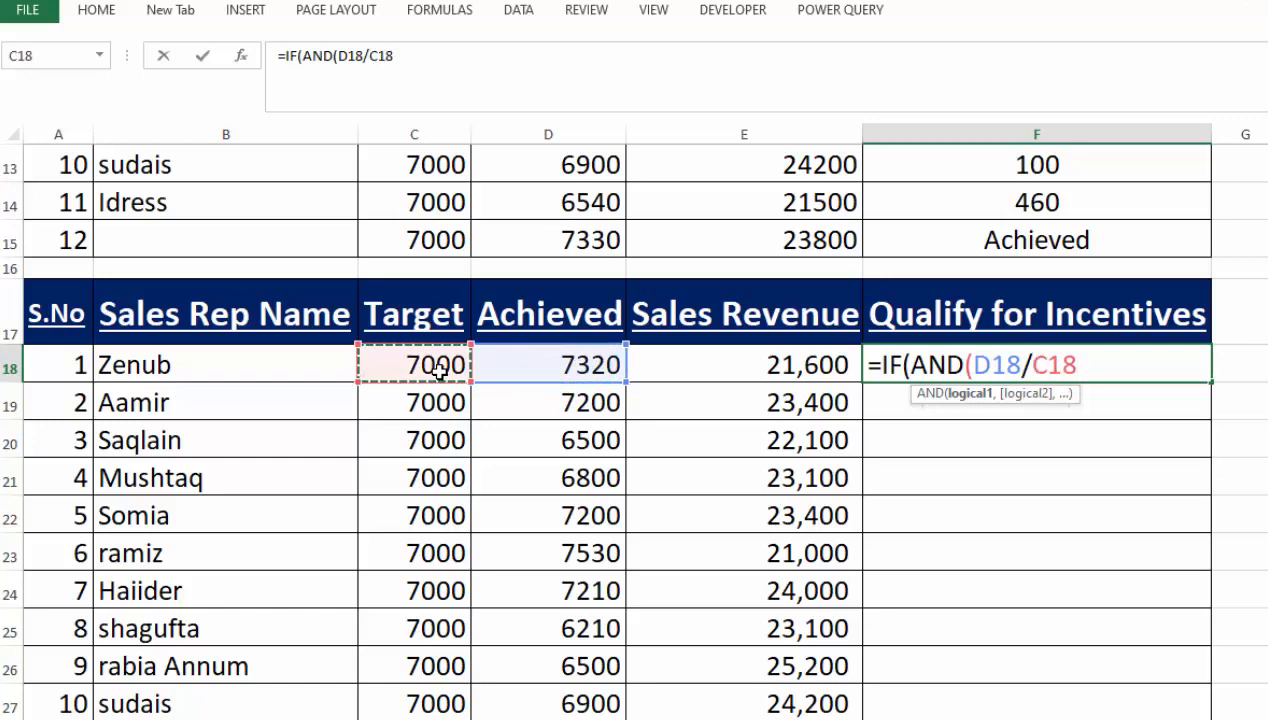
{"action": "type", "text": ">100"}
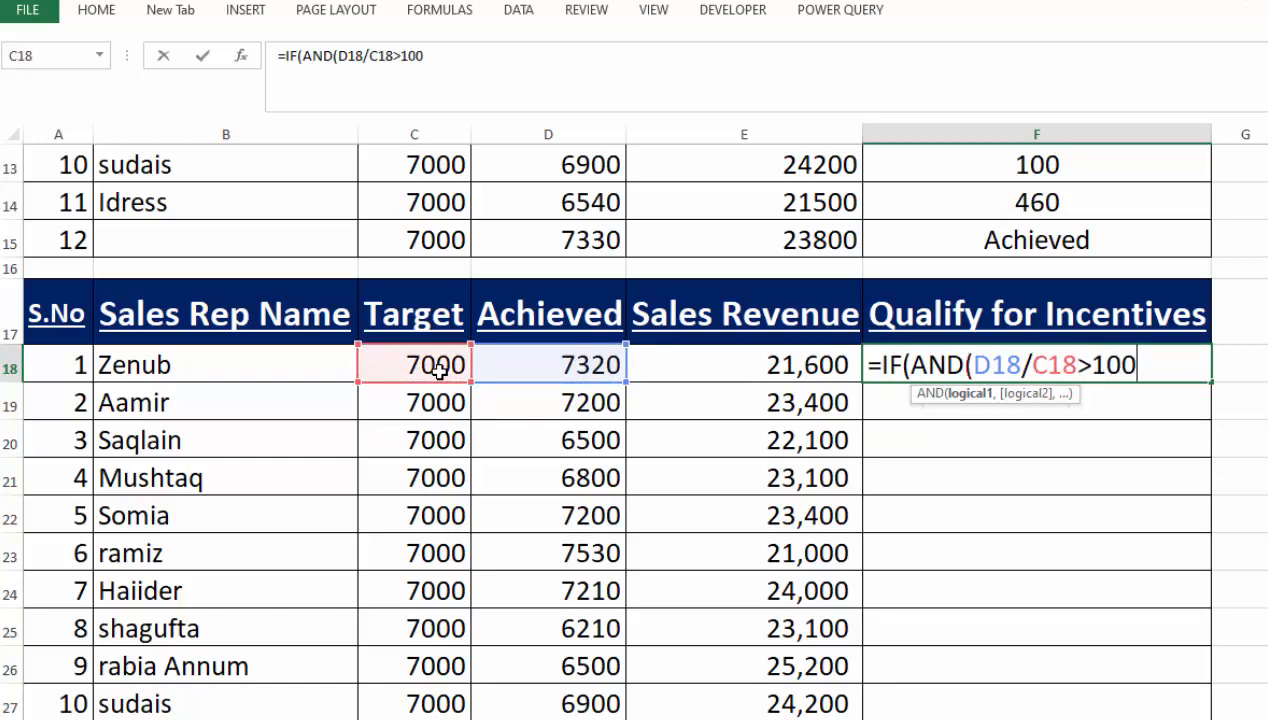
{"action": "type", "text": "%,"}
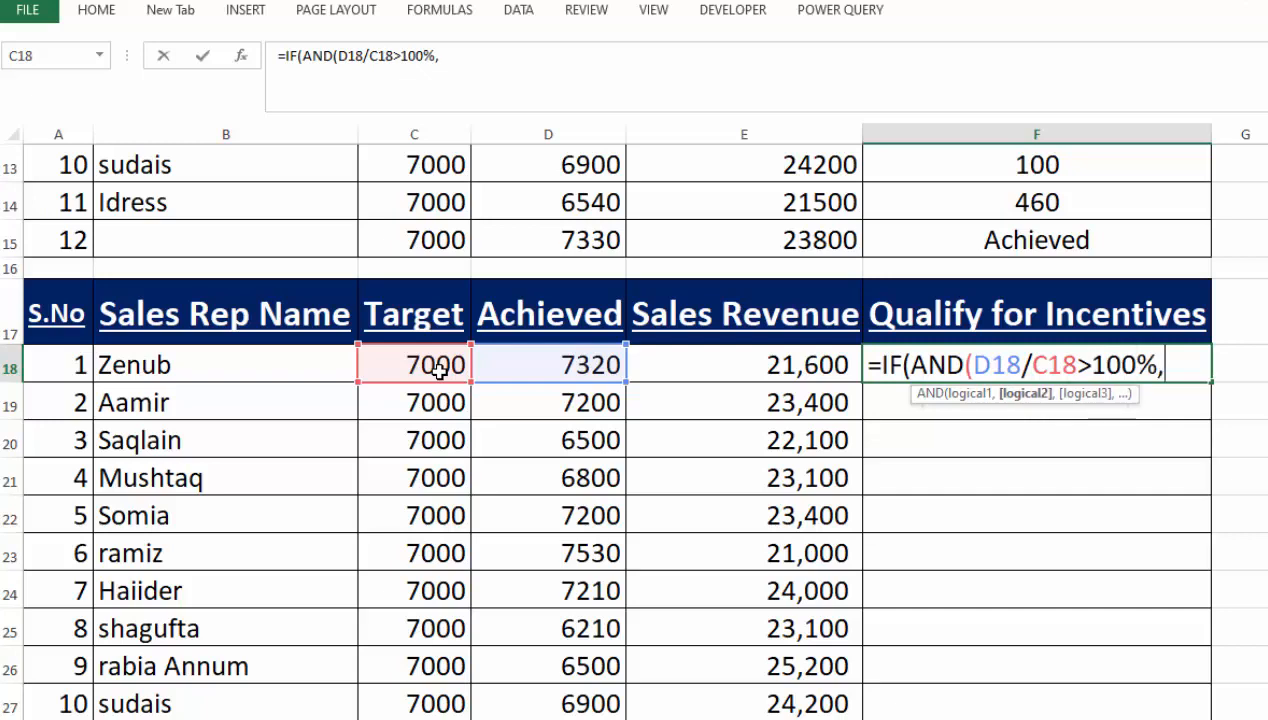
- Add E18>22000 as the second condition of the AND test in F18 and close the AND function
{"action": "left_click", "coordinate": [748, 352]}
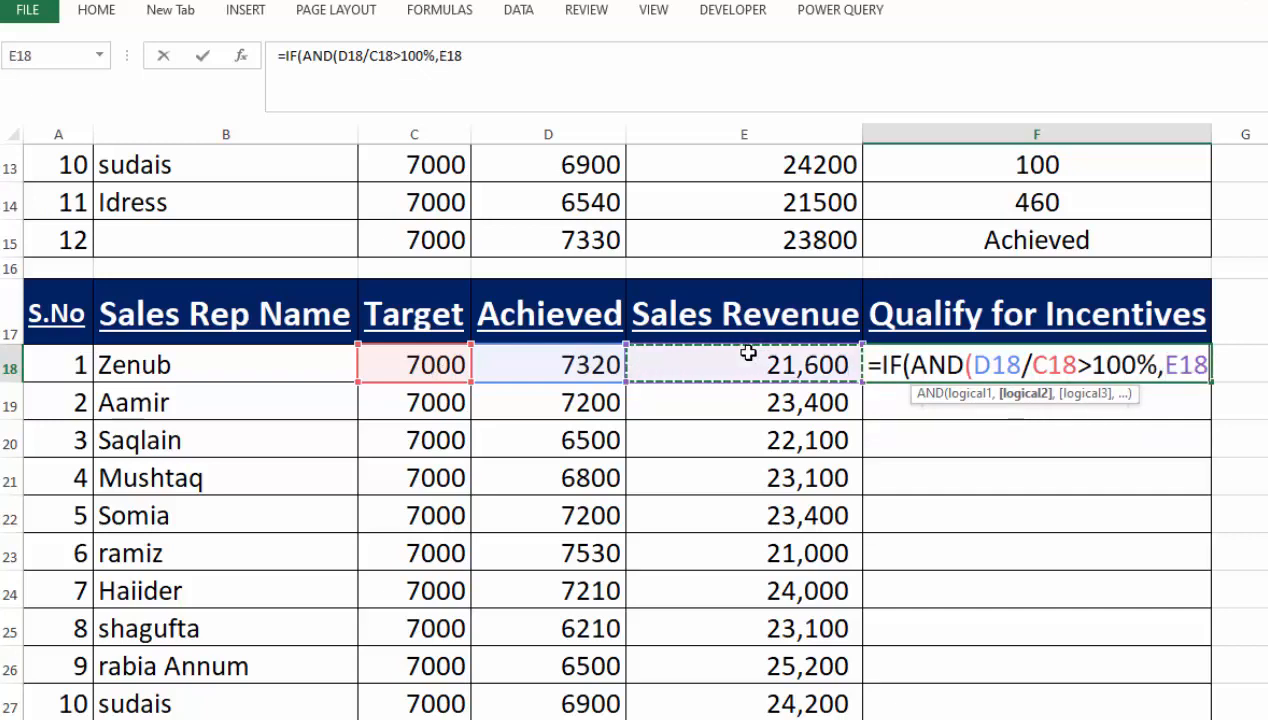
{"action": "type", "text": ">"}
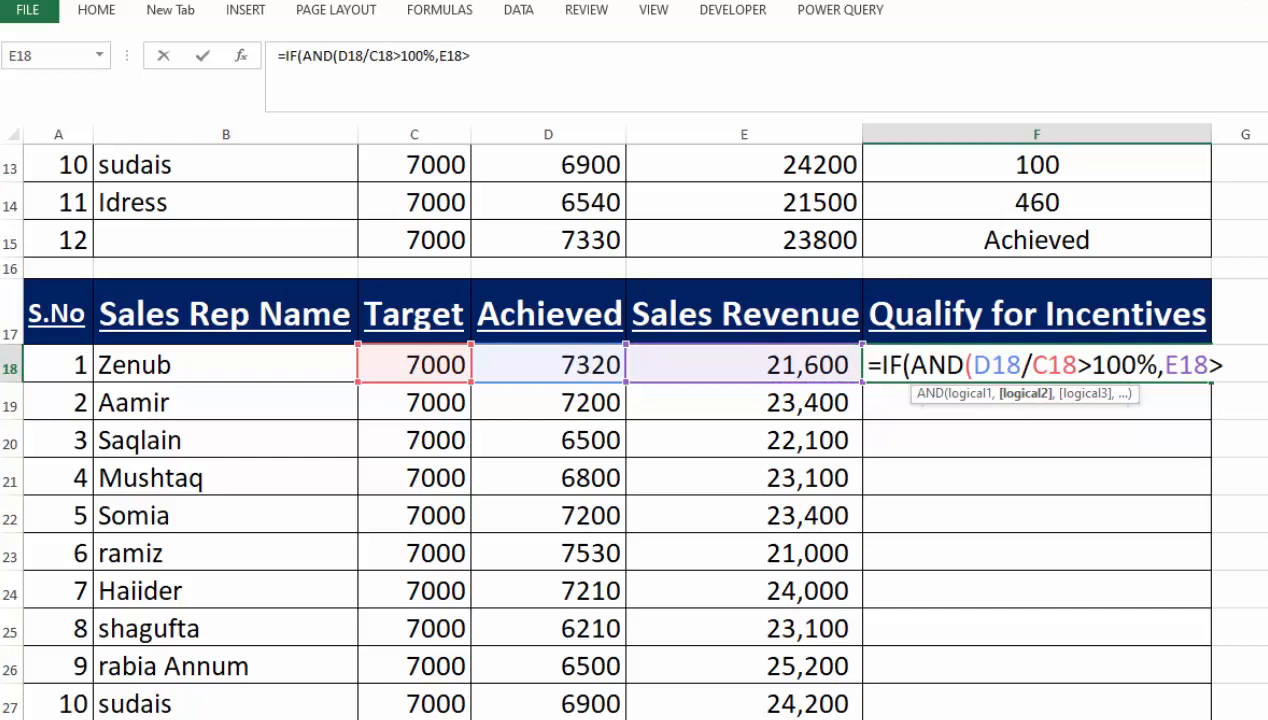
{"action": "type", "text": "22000"}
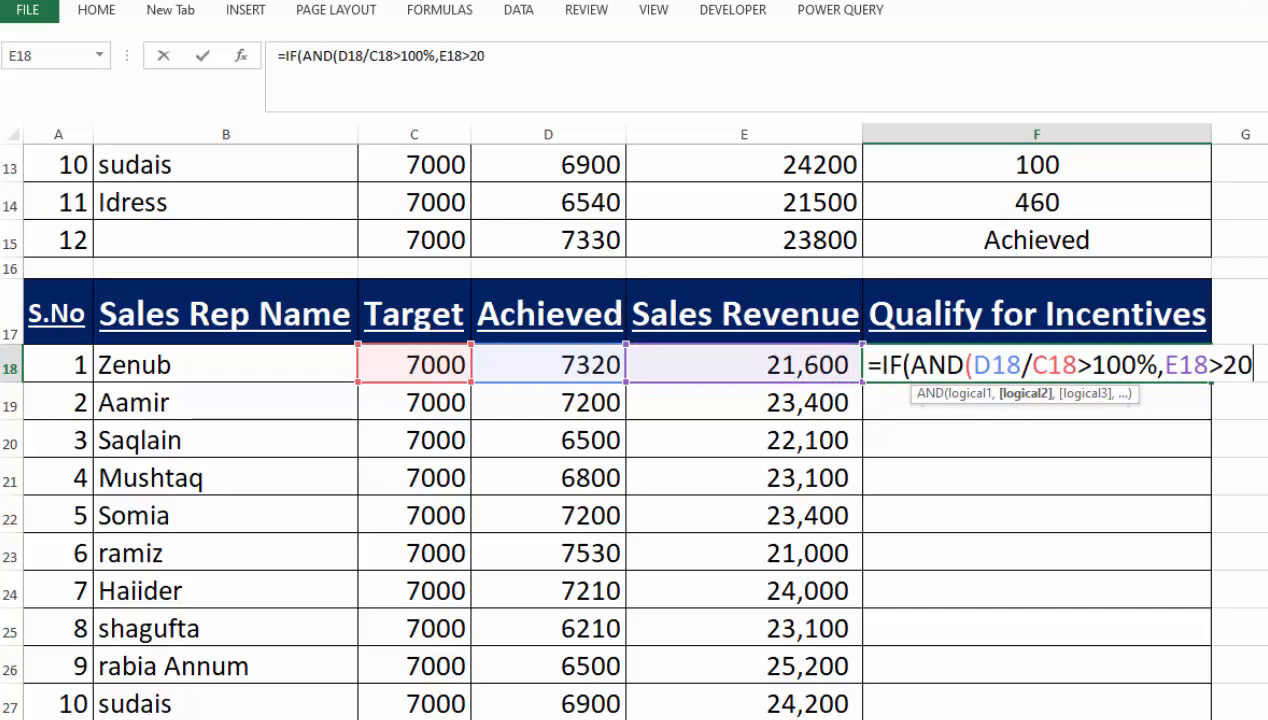
{"action": "type", "text": ","}
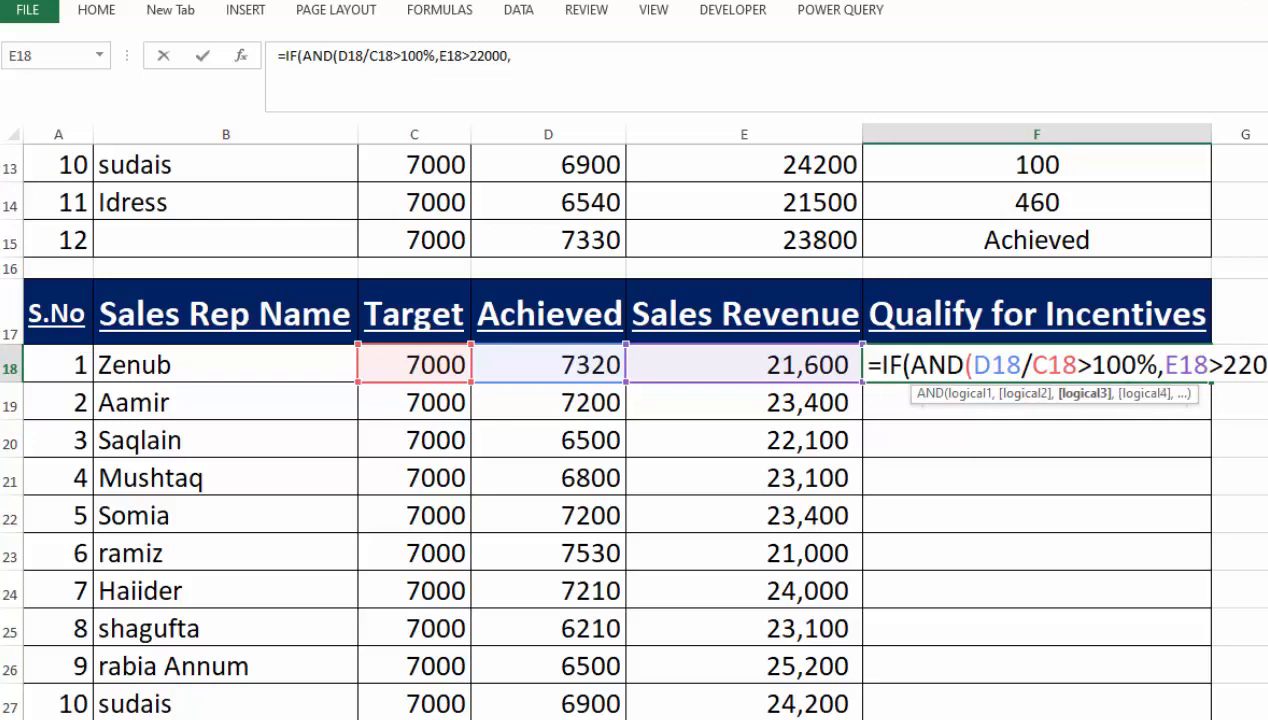
{"action": "key", "text": "BackSpace"}
{"action": "type", "text": "),"}
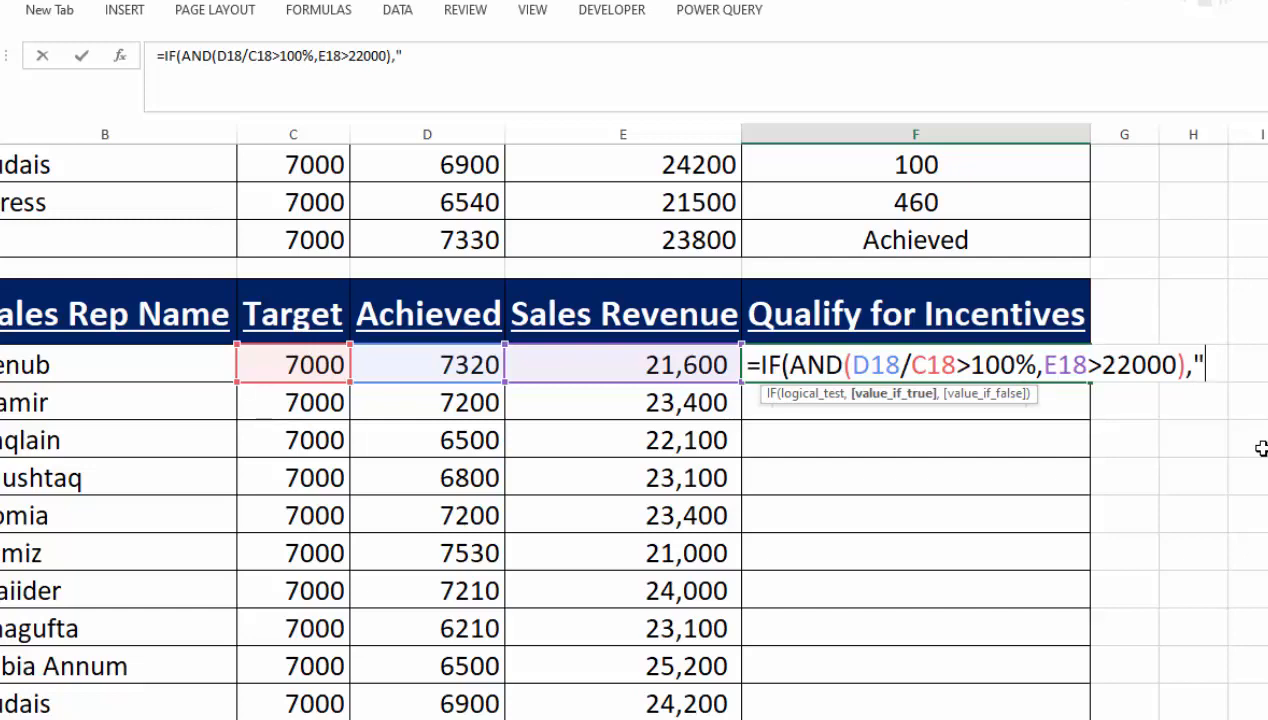
- Complete the F18 formula to return "YES" if true and "NOT QUALIFY" if false, and fill it down the second table's Qualify for Incentives column
{"action": "type", "text": "YES\","}
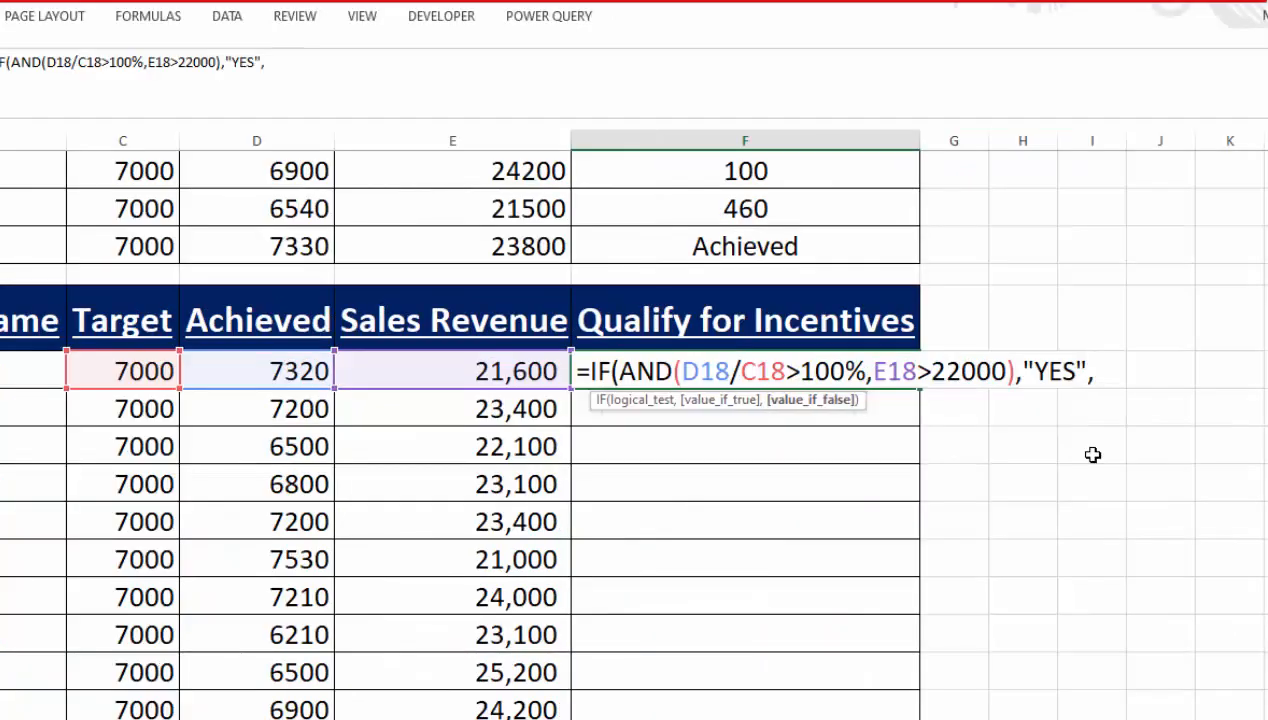
{"action": "type", "text": "\"NOT QUALIFY\")"}
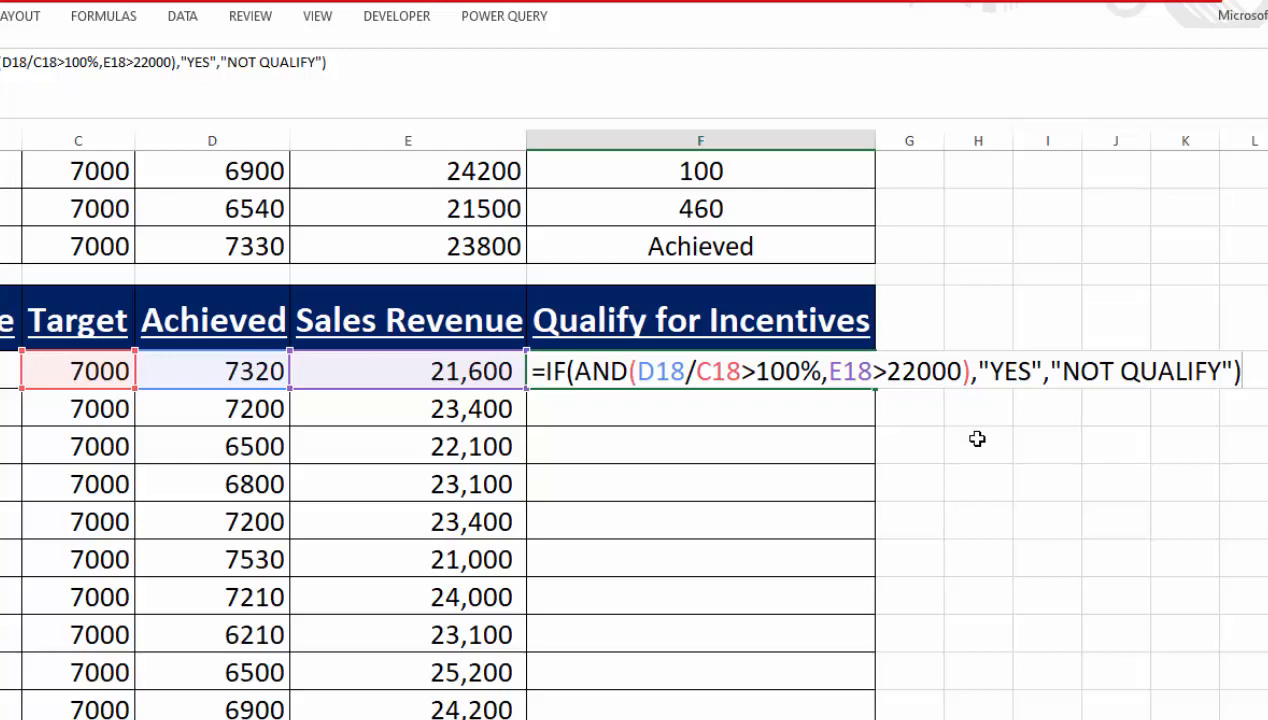
{"action": "key", "text": "Return"}
{"action": "left_click", "coordinate": [792, 374]}
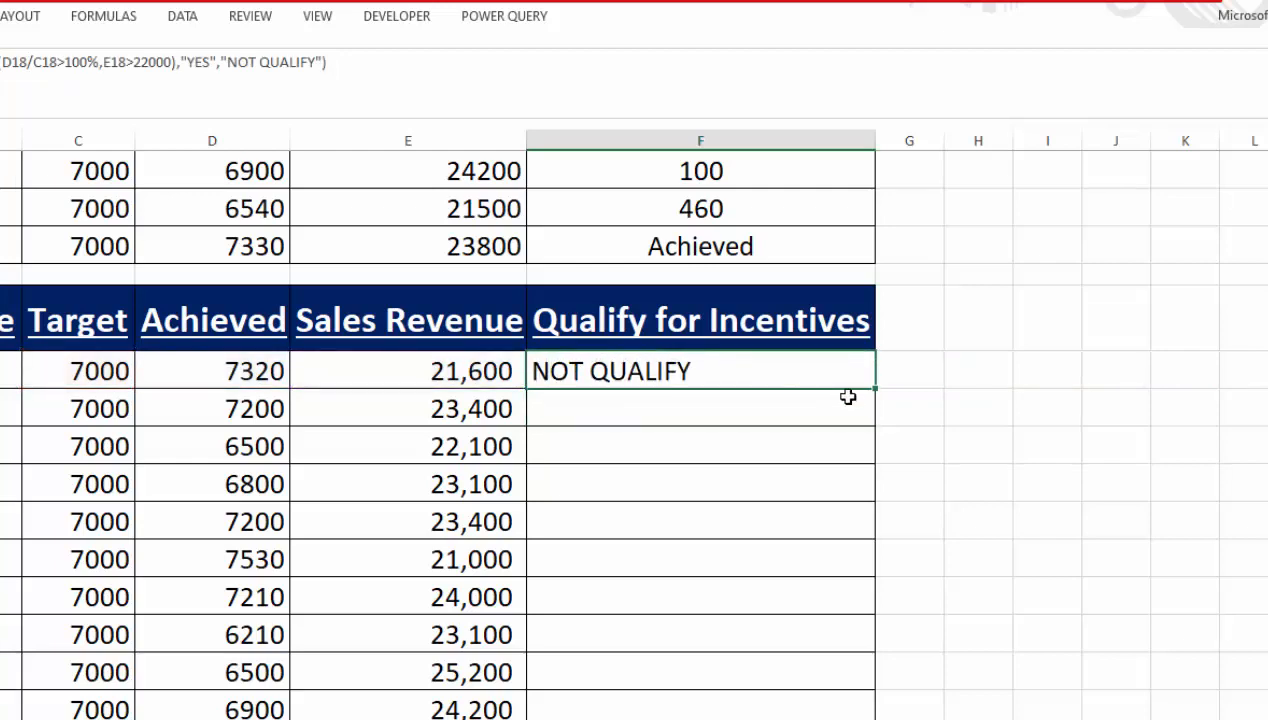
{"action": "double_click", "coordinate": [876, 392]}
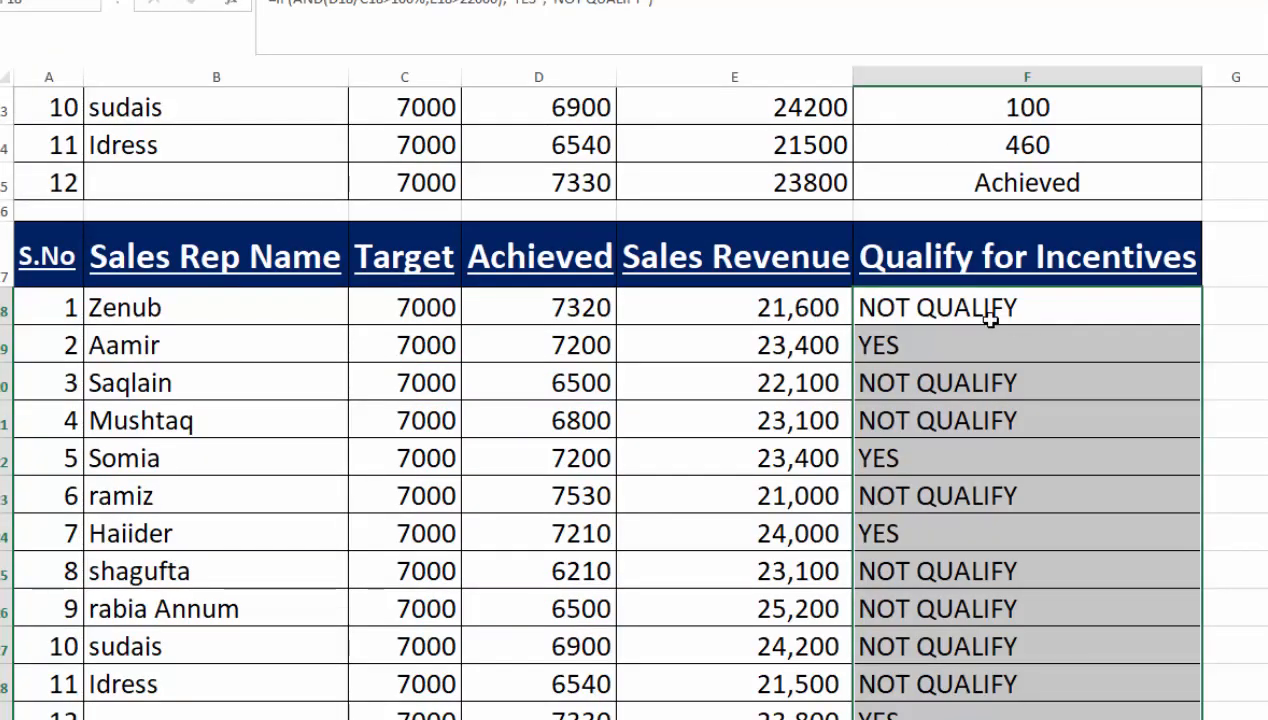